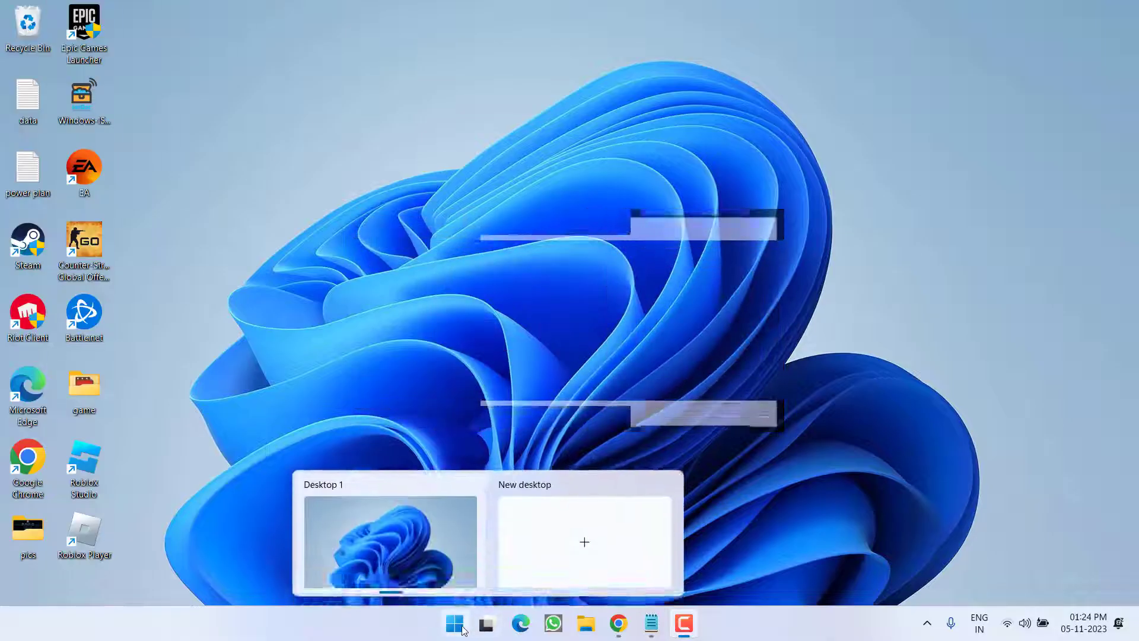
Step: Launch services.msc from the Run box to open the Services console
right_click(451, 623)
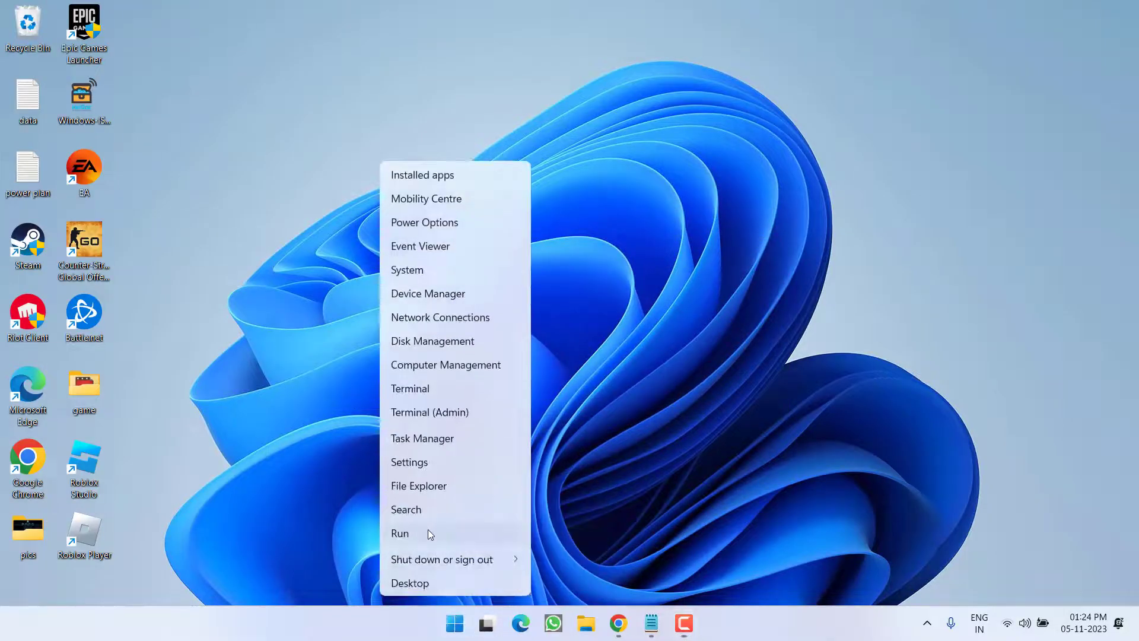
click(428, 532)
text(services.msc)
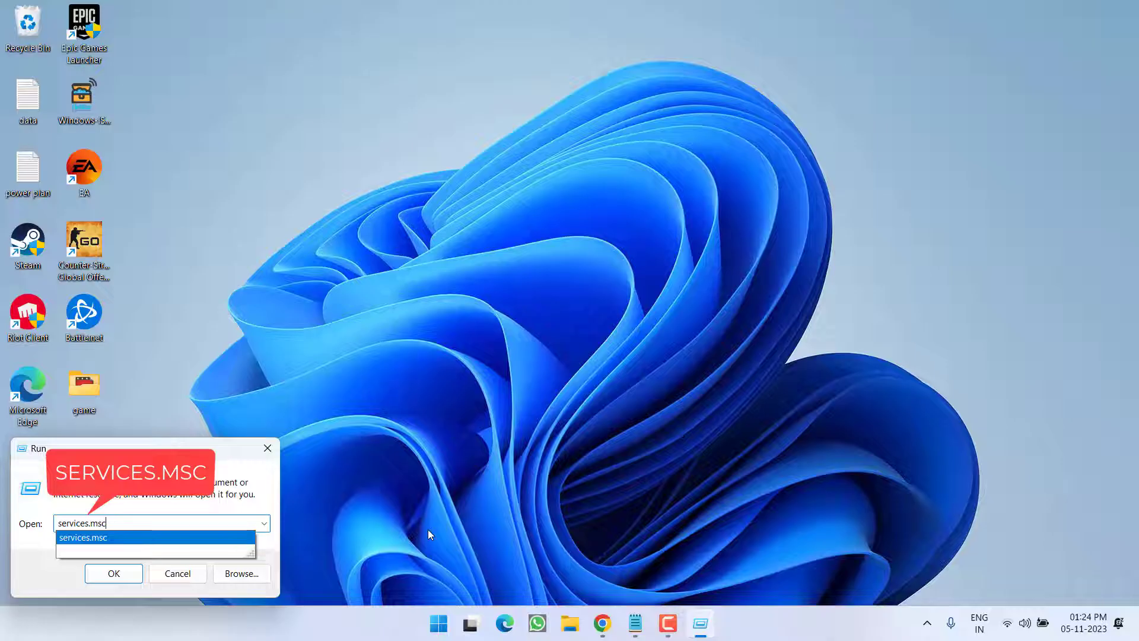
key(Return)
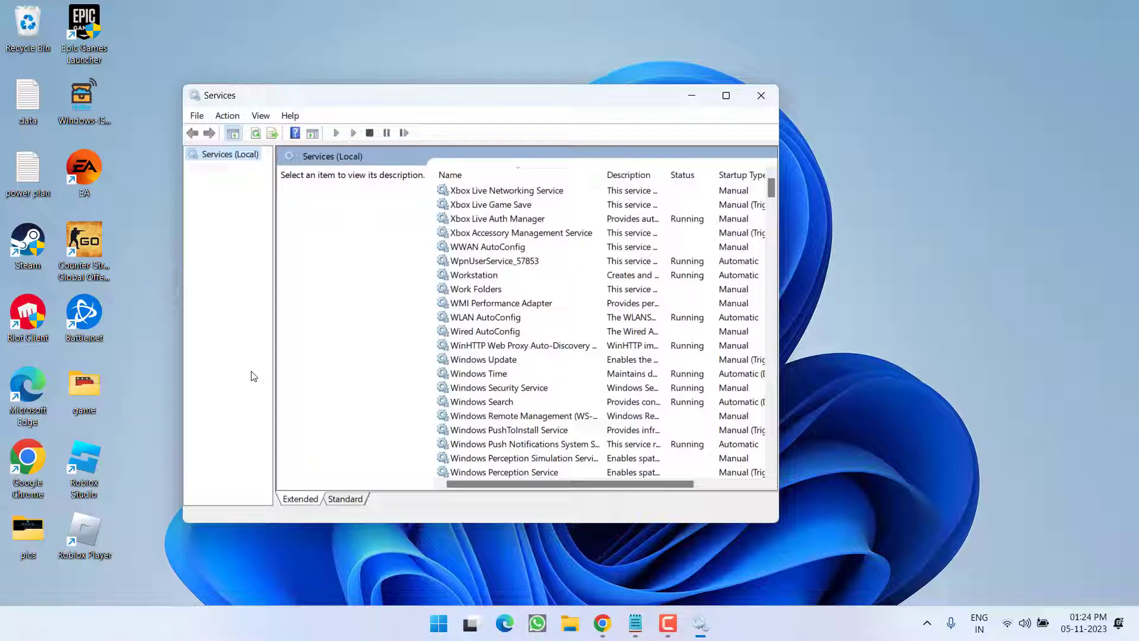
Step: Check Security Center's properties to confirm it runs with automatic delayed start
click(455, 303)
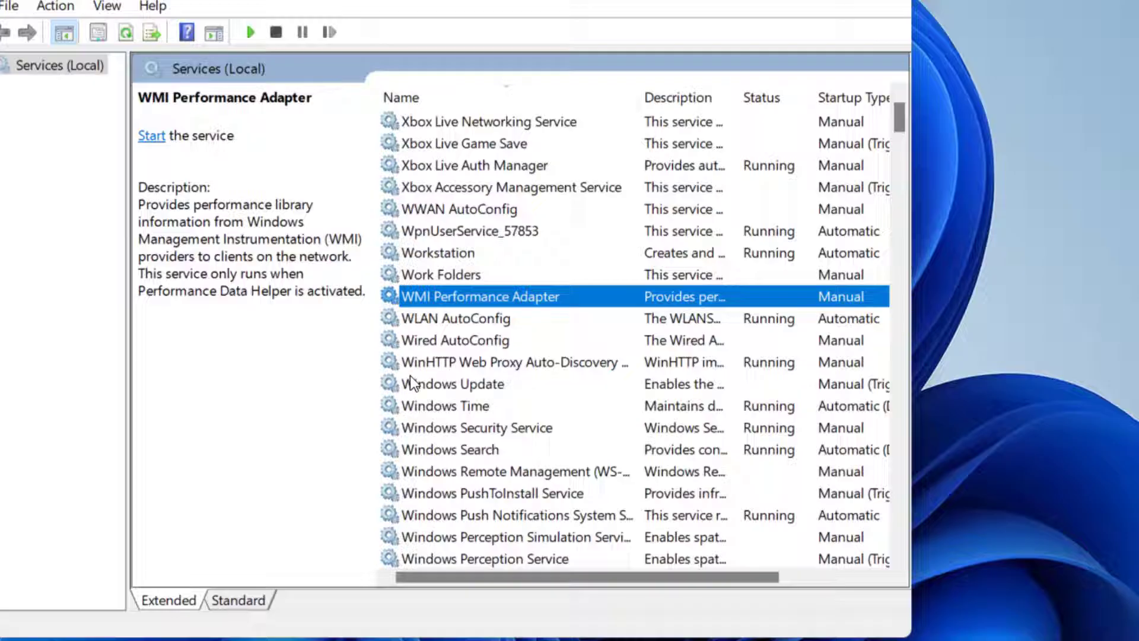
key(s)
scroll(489, 384, down, 2)
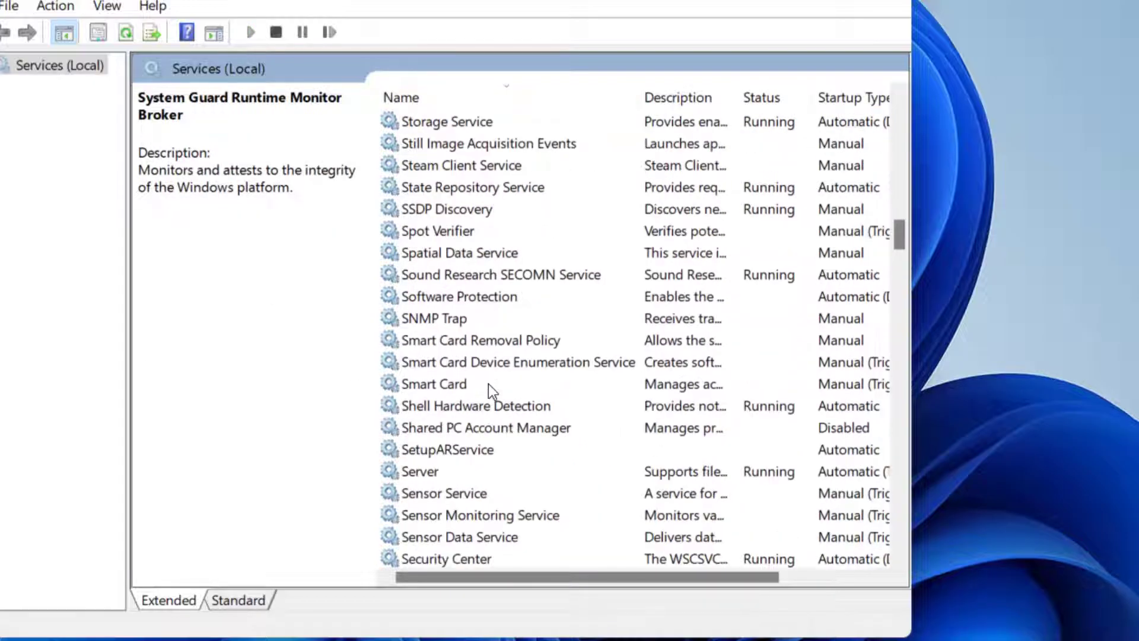
scroll(488, 384, down, 2)
click(482, 427)
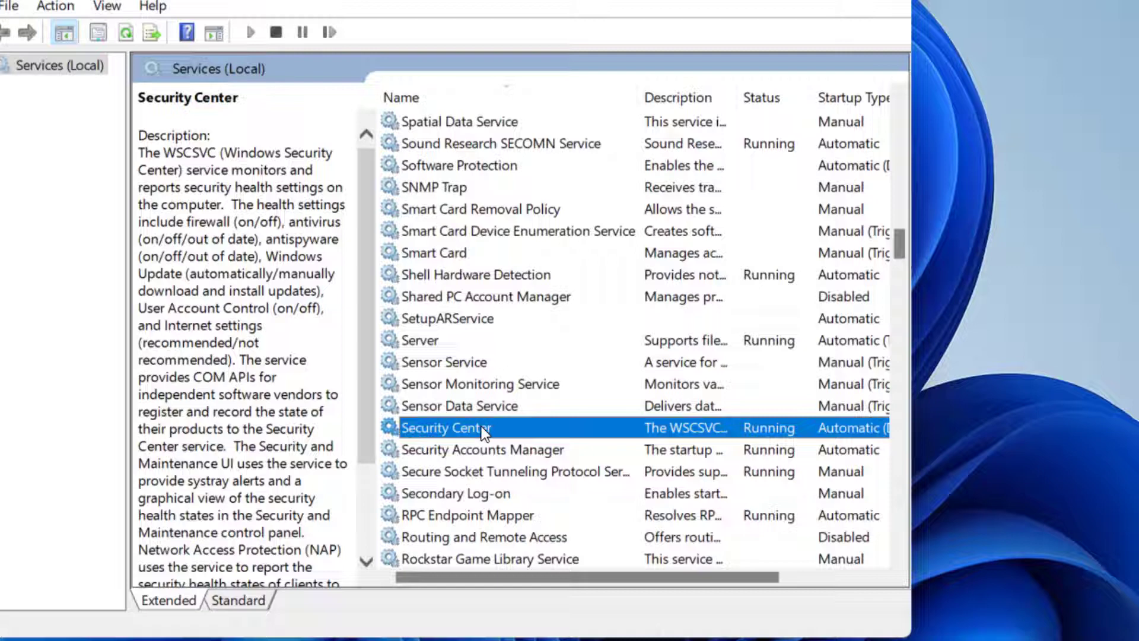
double_click(471, 431)
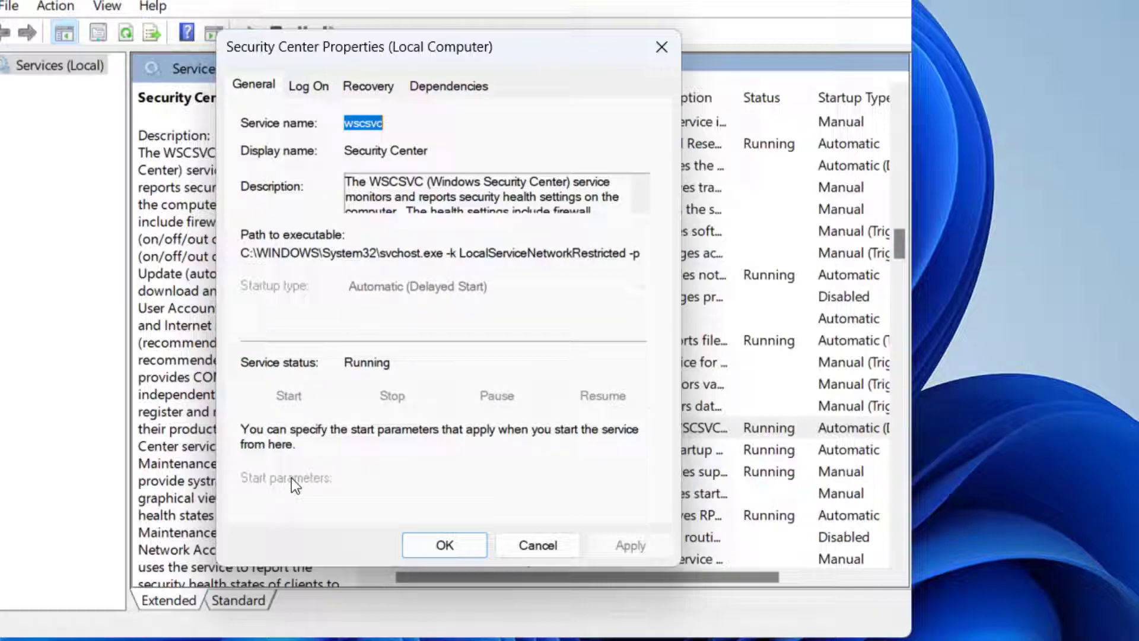
click(445, 545)
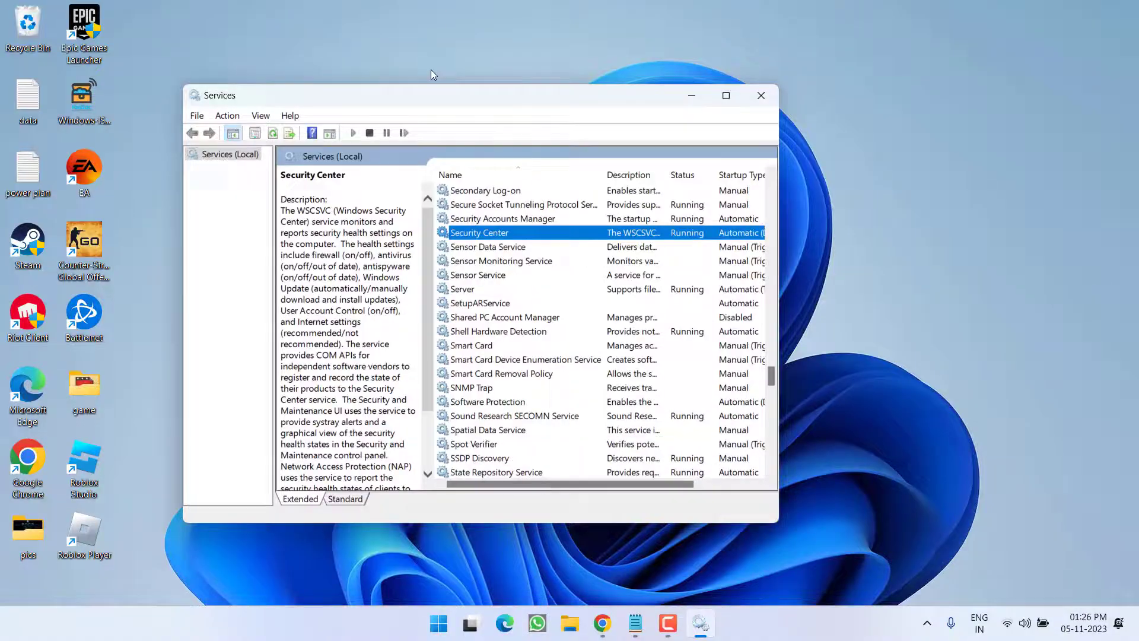
Step: Close Services and start Windows PowerShell as administrator from search
click(761, 95)
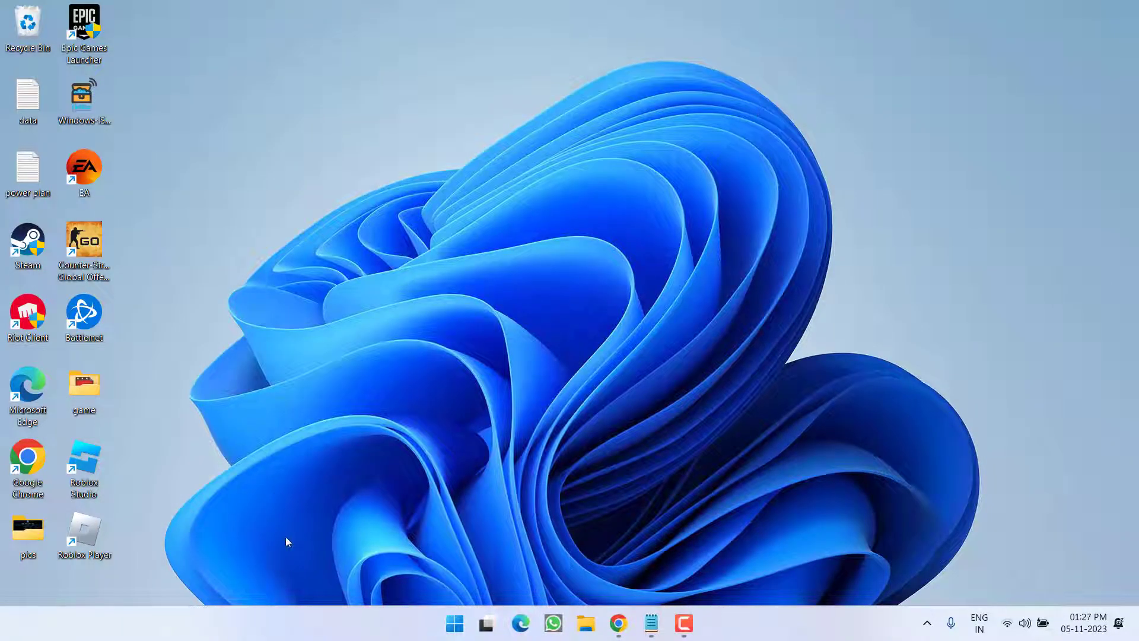
click(464, 622)
text(pow)
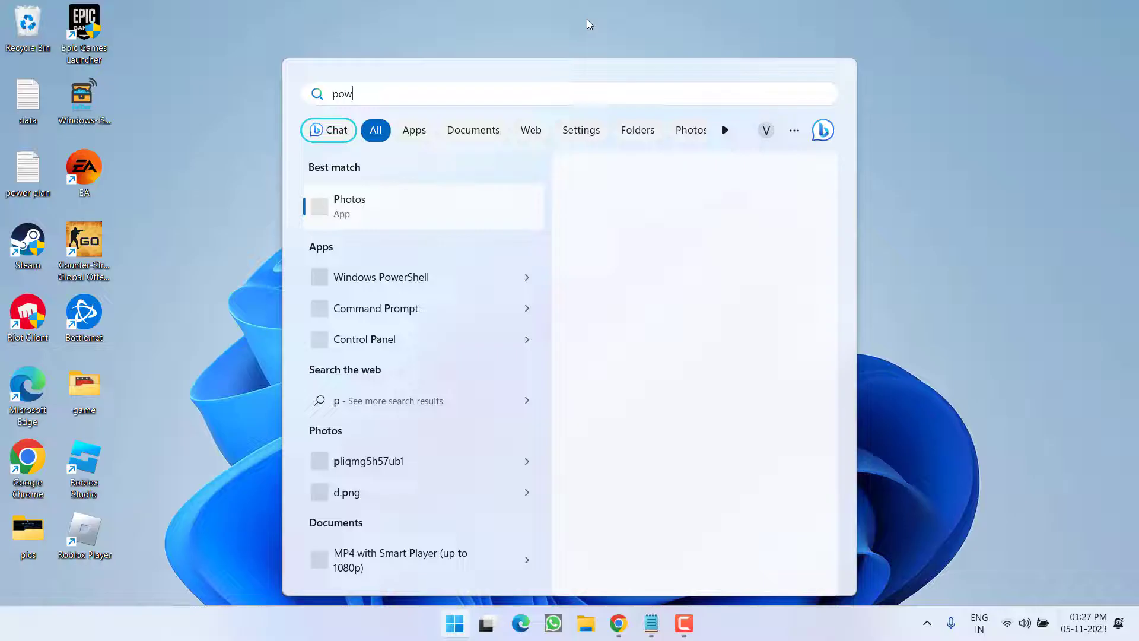
text(er)
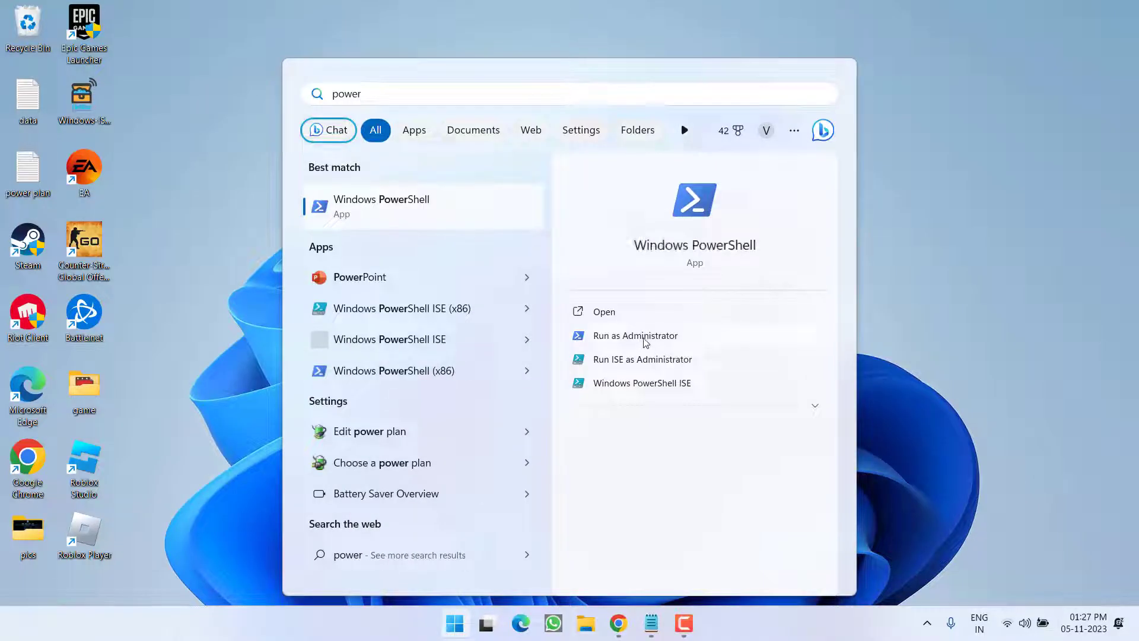
click(650, 336)
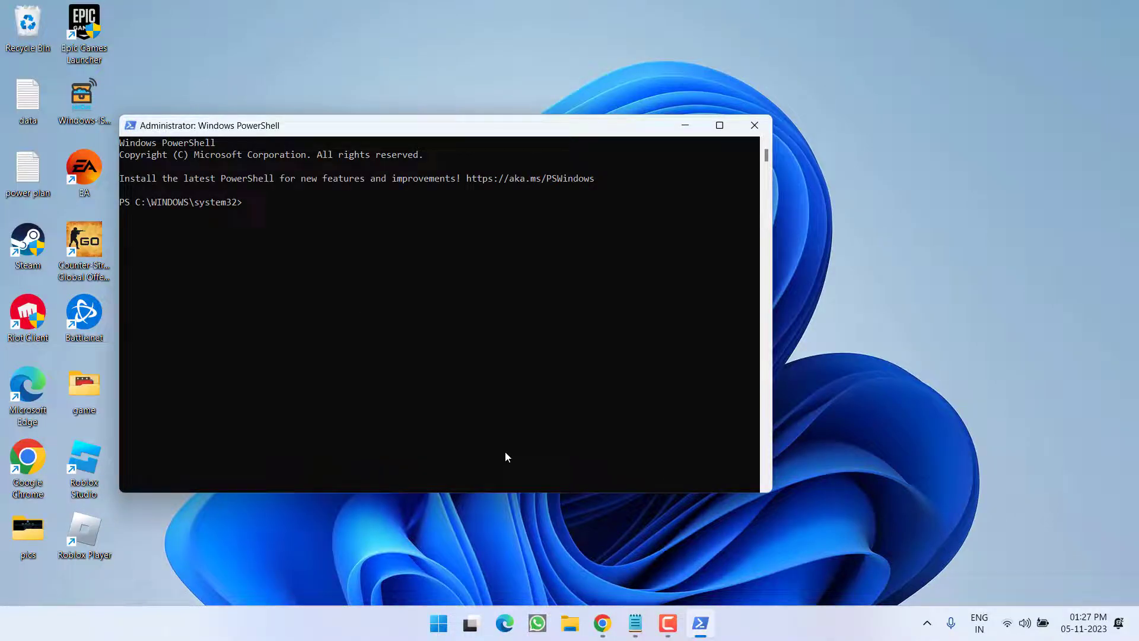
Step: Run 'set-mppreference -uilockdown 0' copied from the notes, then close PowerShell and hide Notepad
click(636, 623)
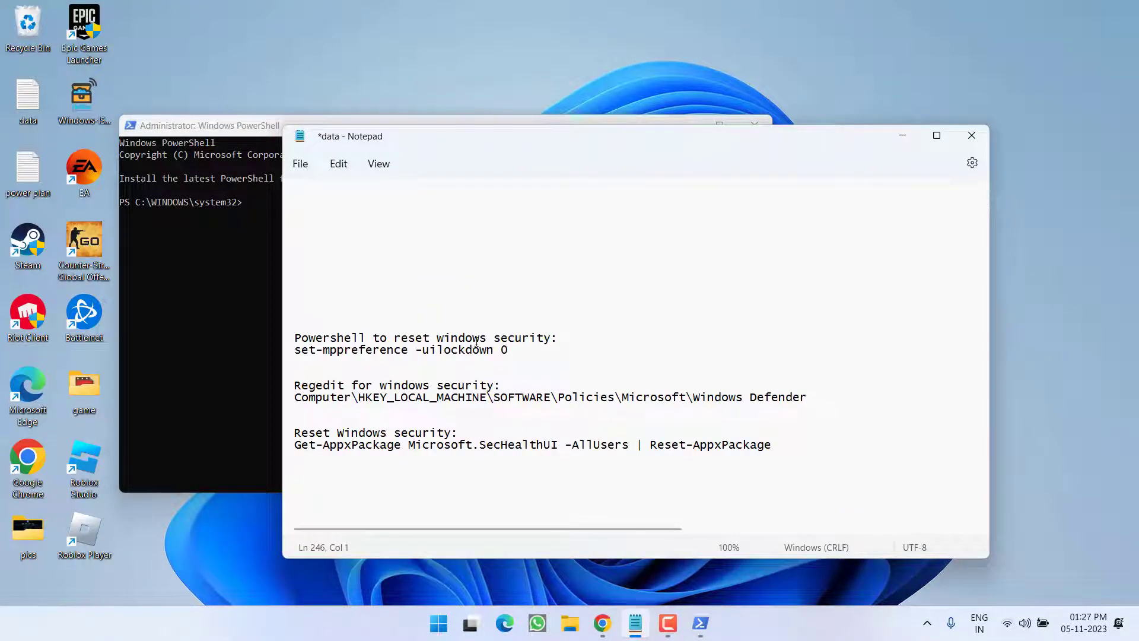
drag(524, 350, 319, 356)
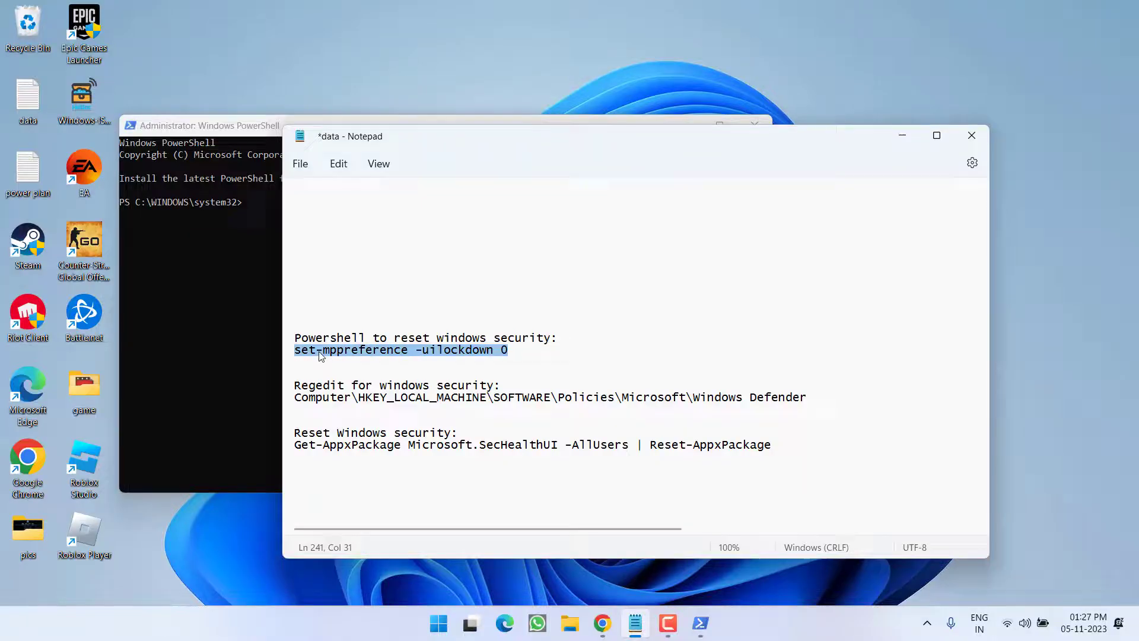
right_click(330, 353)
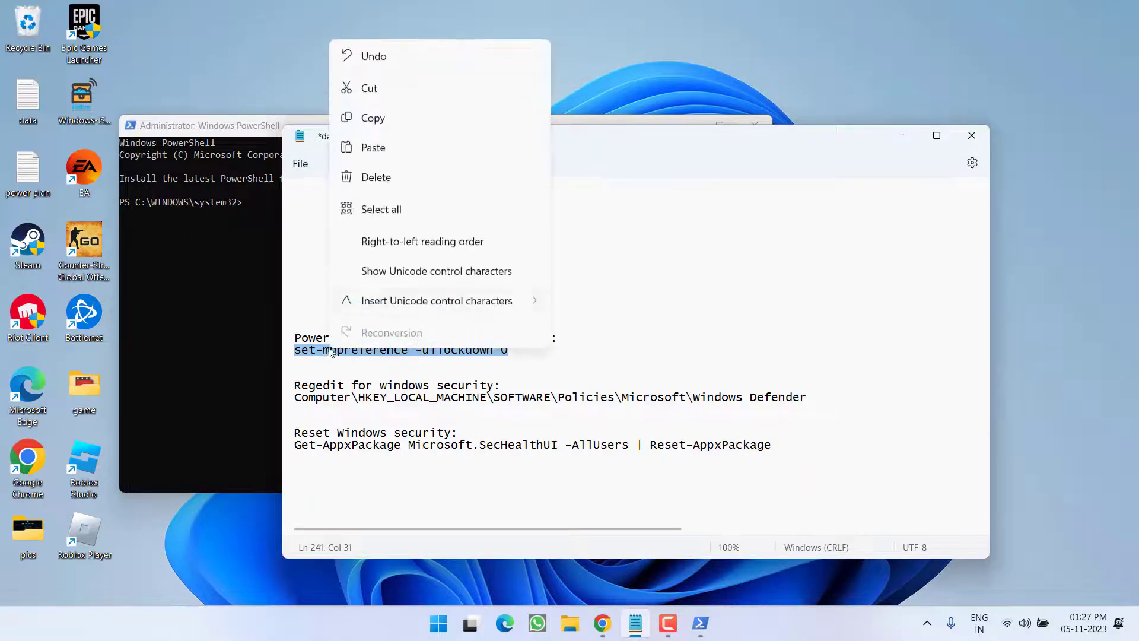
click(378, 121)
click(221, 228)
key(ctrl+v)
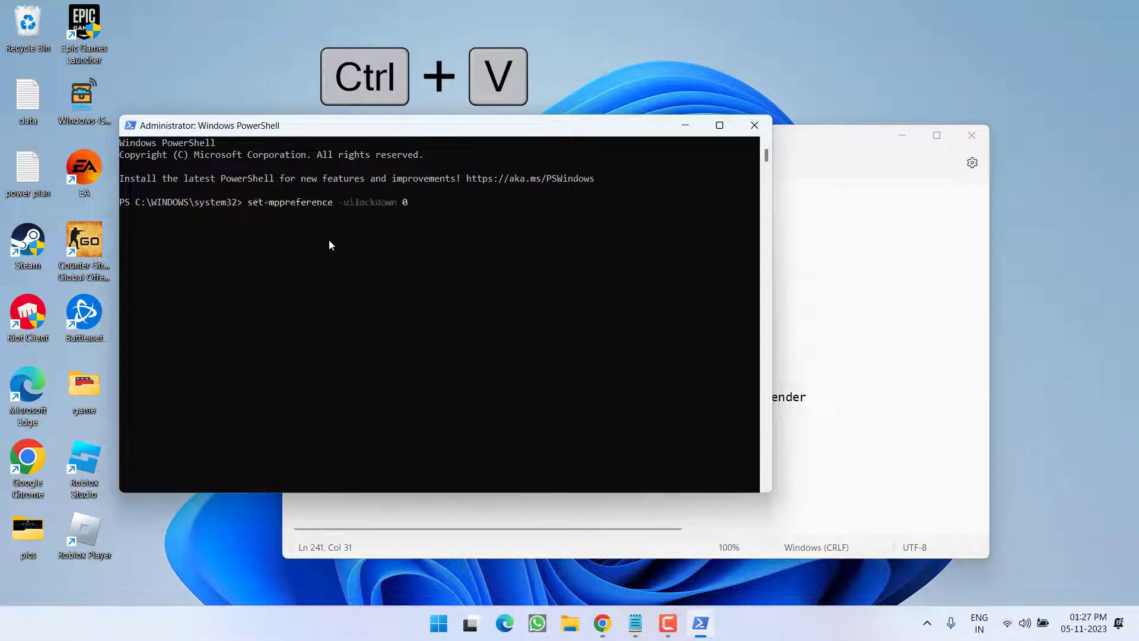
key(Return)
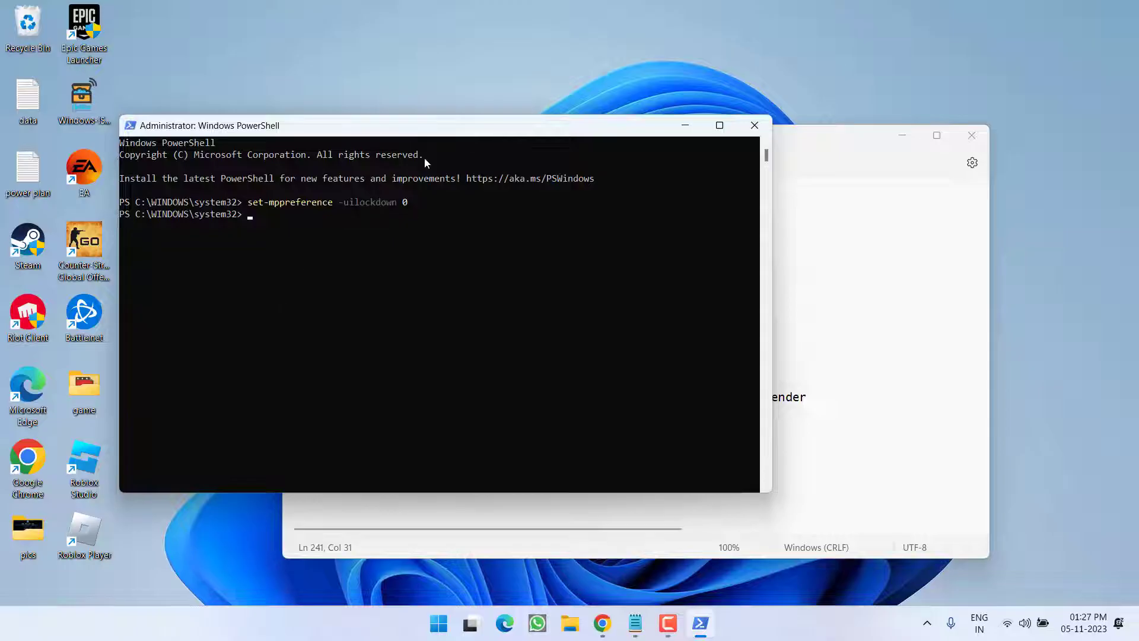
click(753, 130)
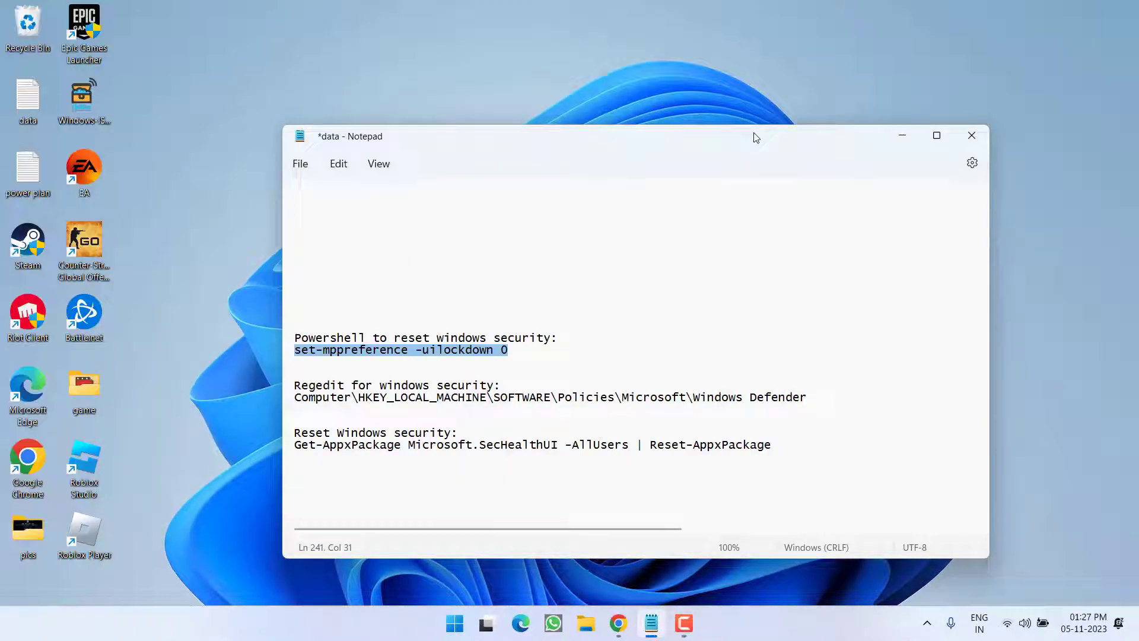
click(901, 136)
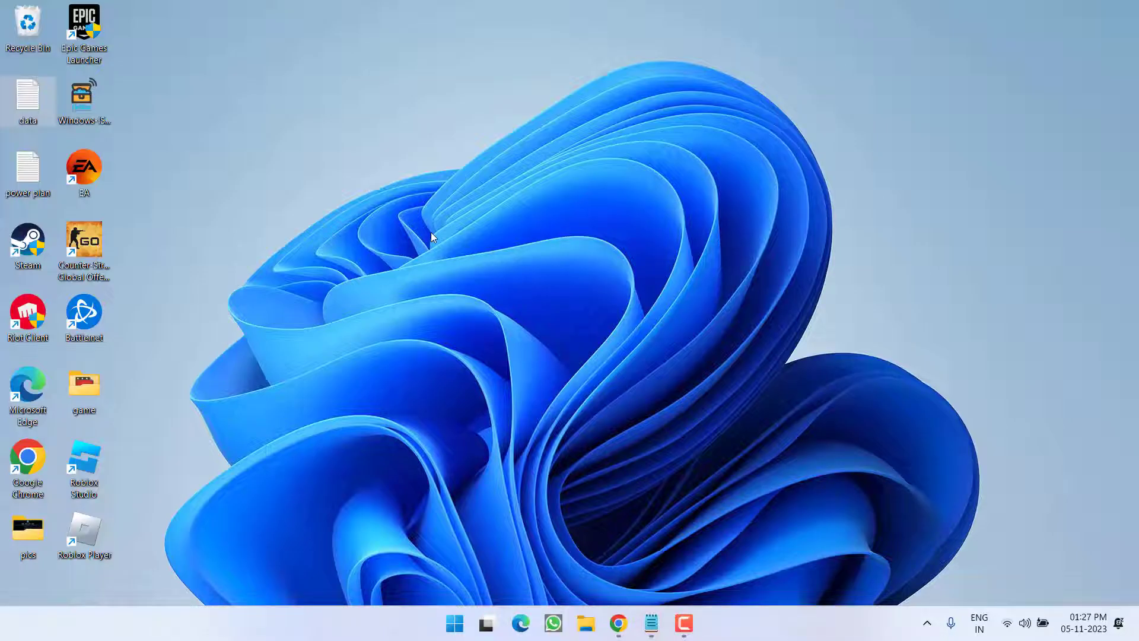
Step: Launch regedit from the Run box to open Registry Editor
right_click(454, 623)
click(408, 534)
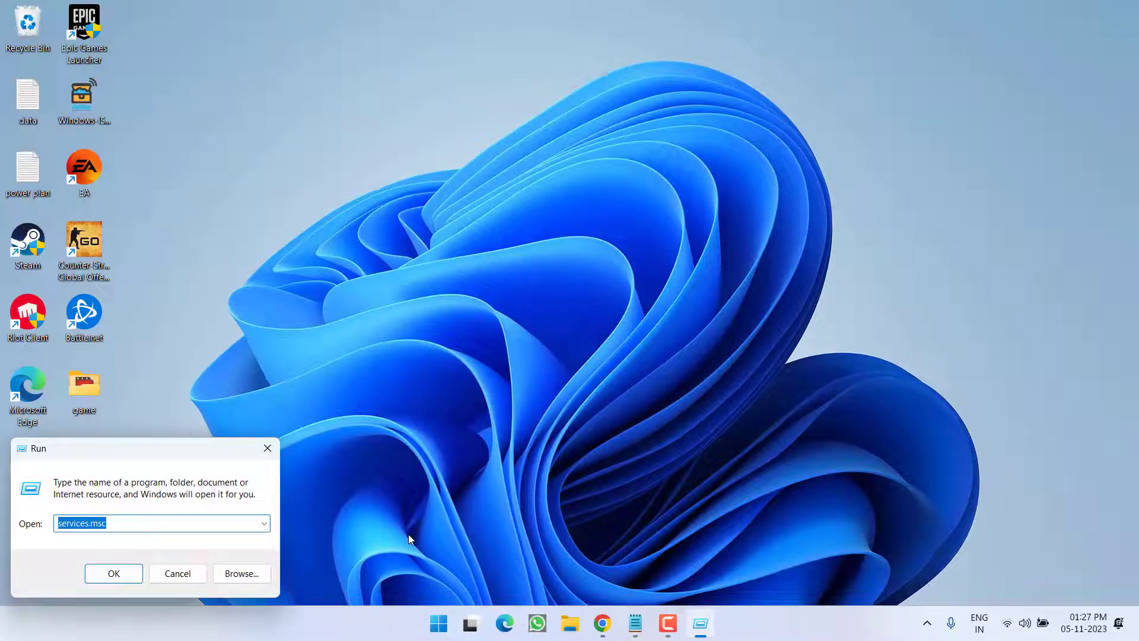
text(regedit)
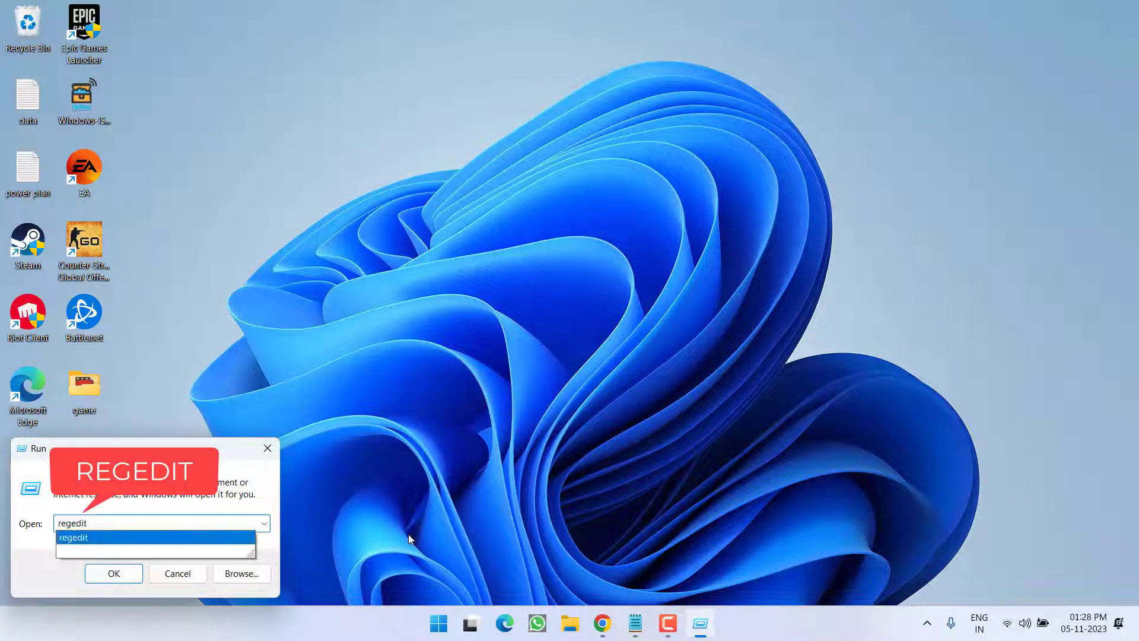
key(Return)
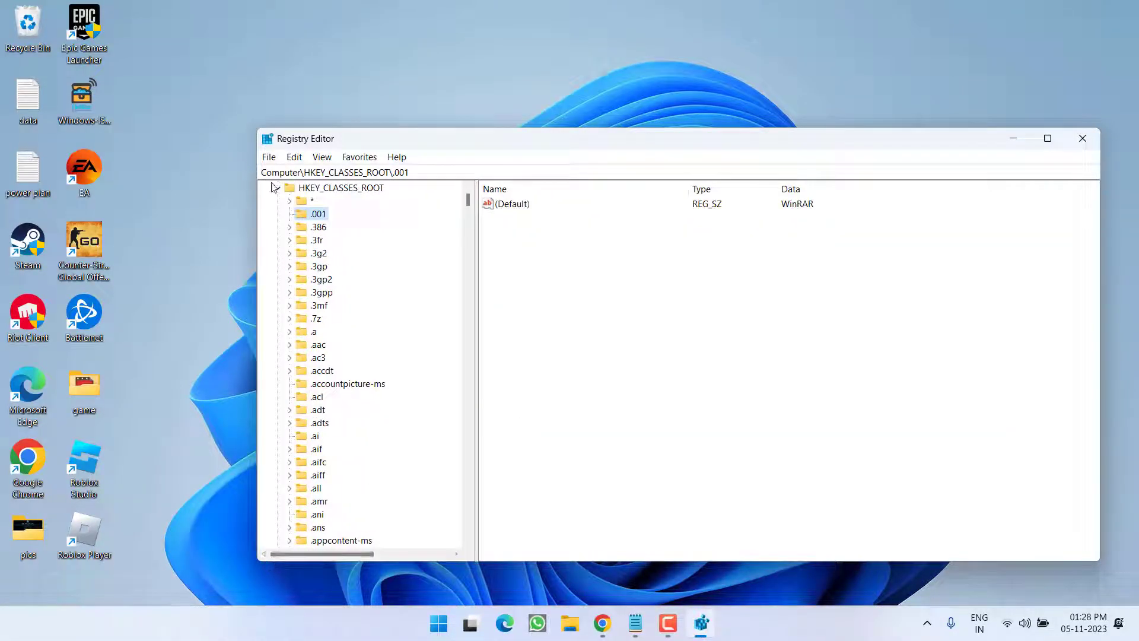
Step: Copy the Windows Defender policy registry path from the notes
click(277, 188)
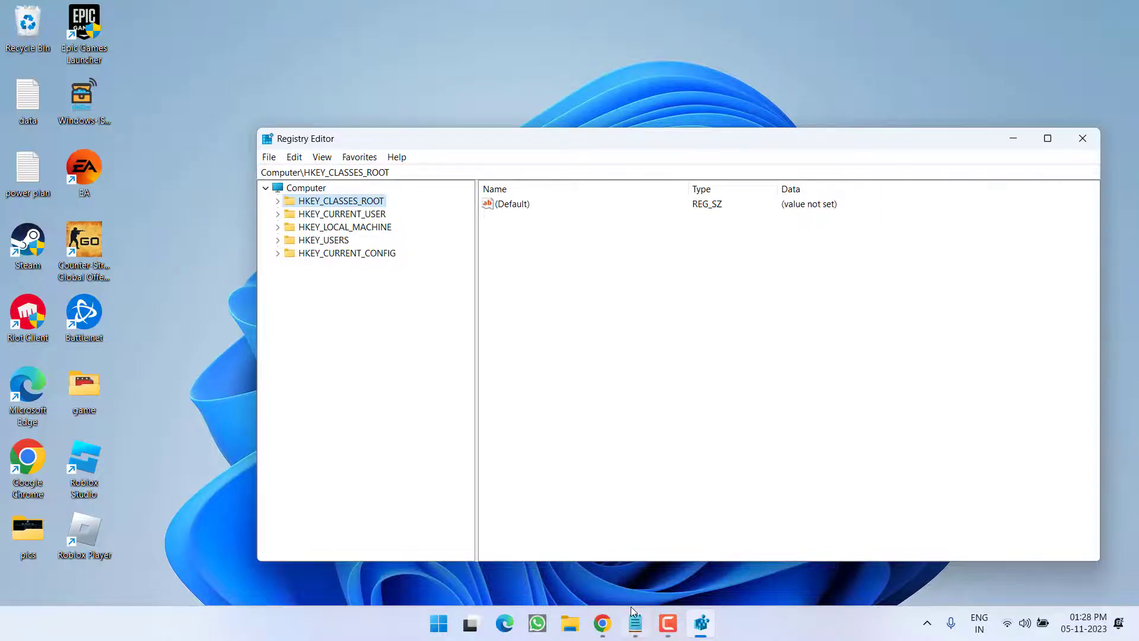
click(636, 623)
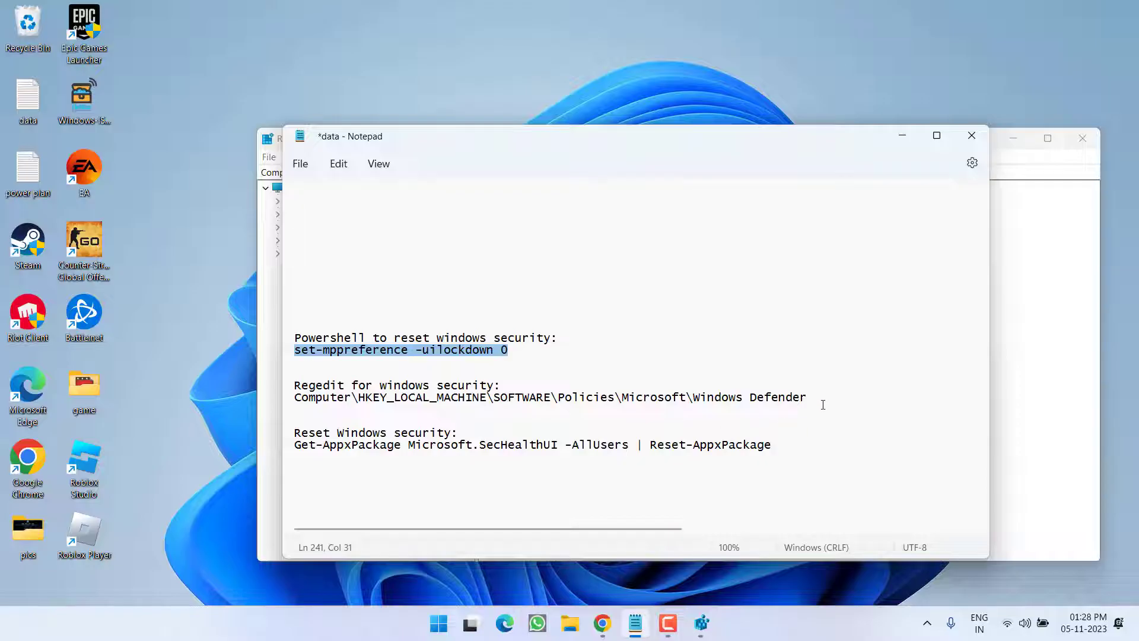
drag(823, 404, 296, 394)
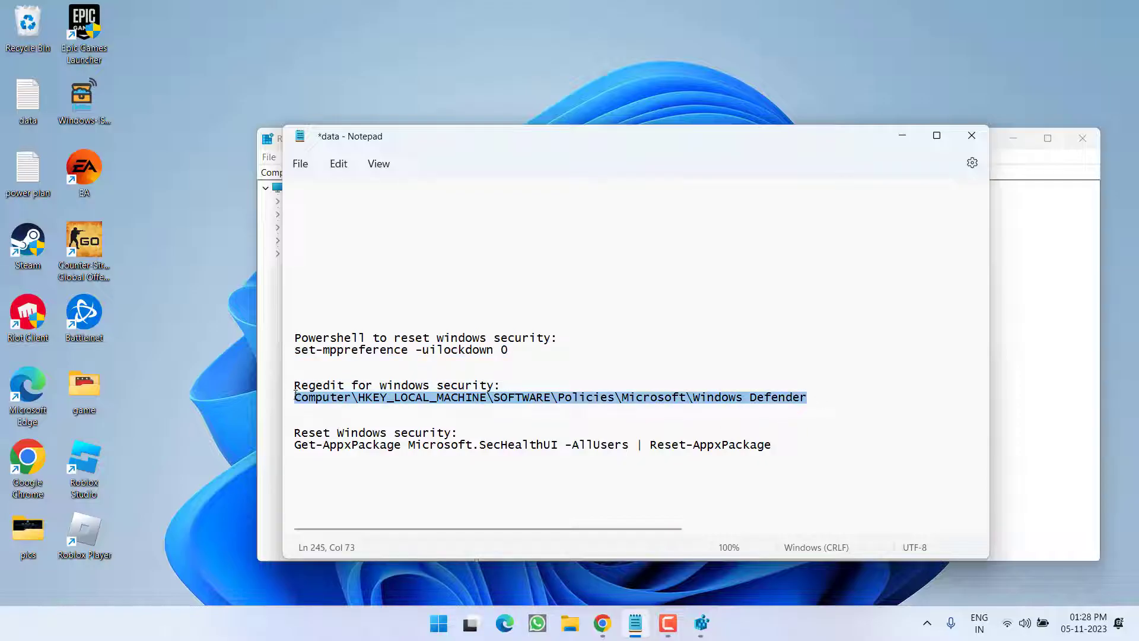
right_click(484, 398)
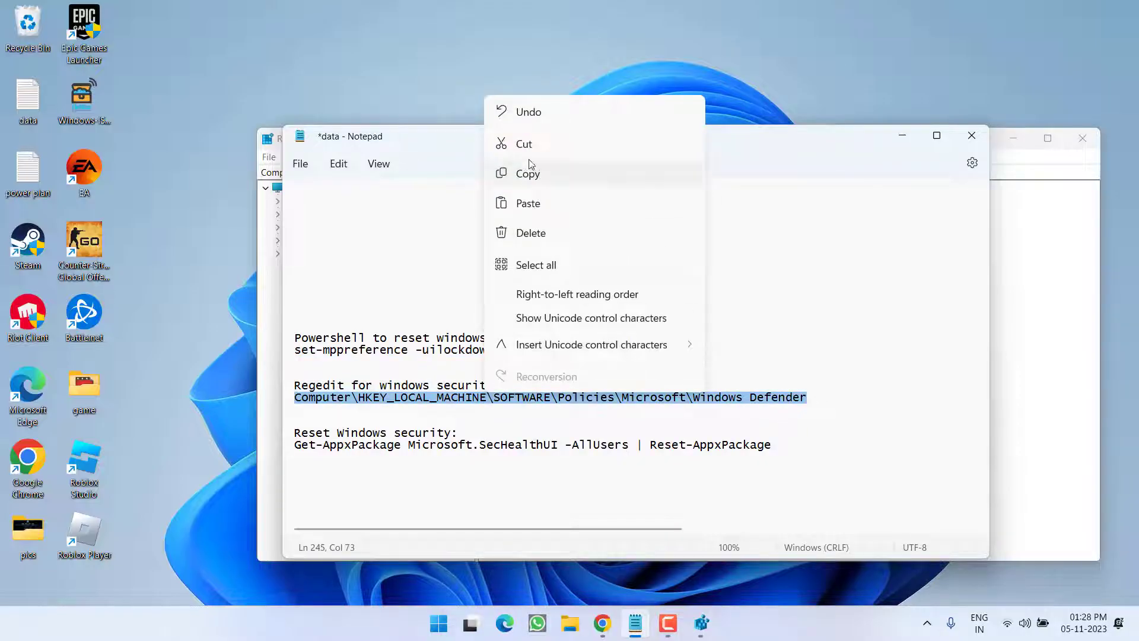
click(530, 174)
Step: Paste the path to jump to HKLM\SOFTWARE\Policies\Microsoft\Windows Defender
click(1030, 168)
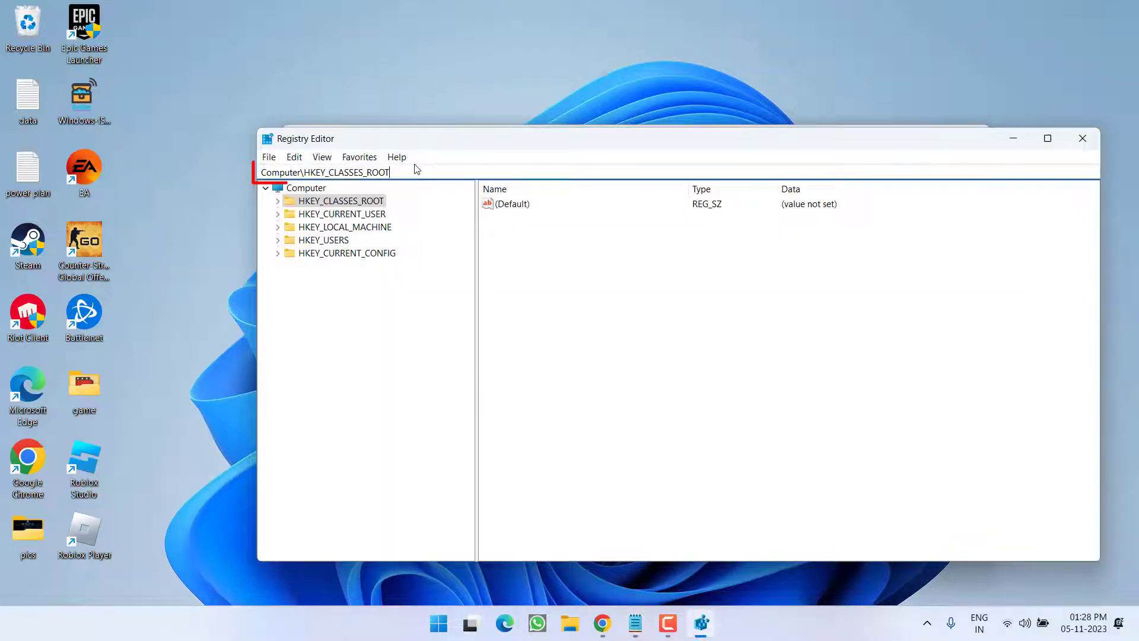
drag(411, 173, 171, 189)
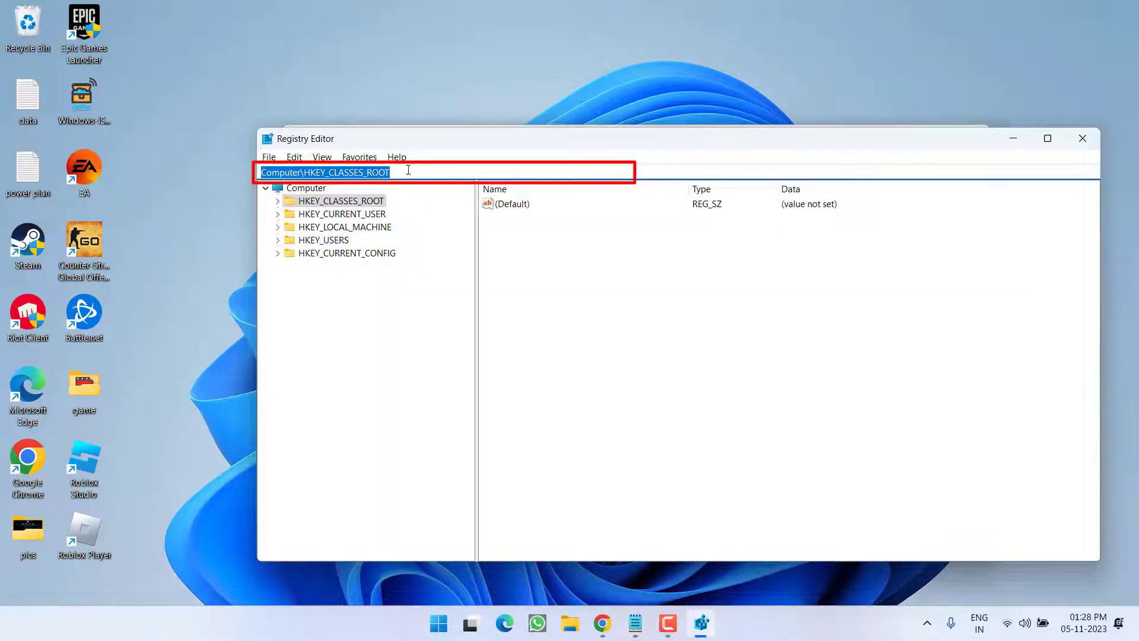
key(ctrl+v)
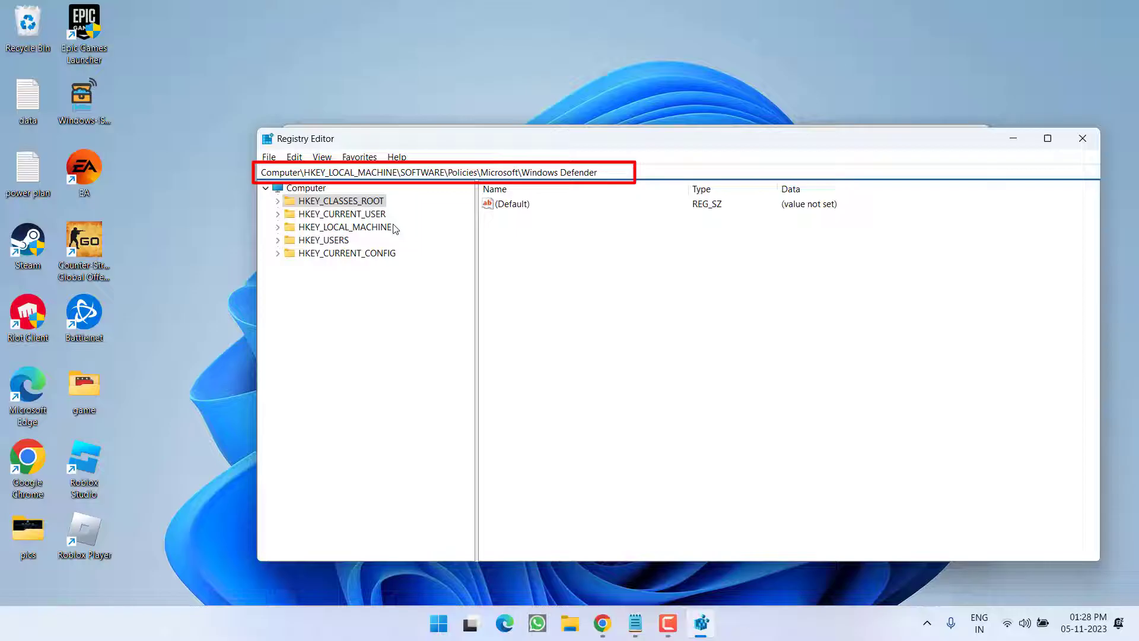
key(Return)
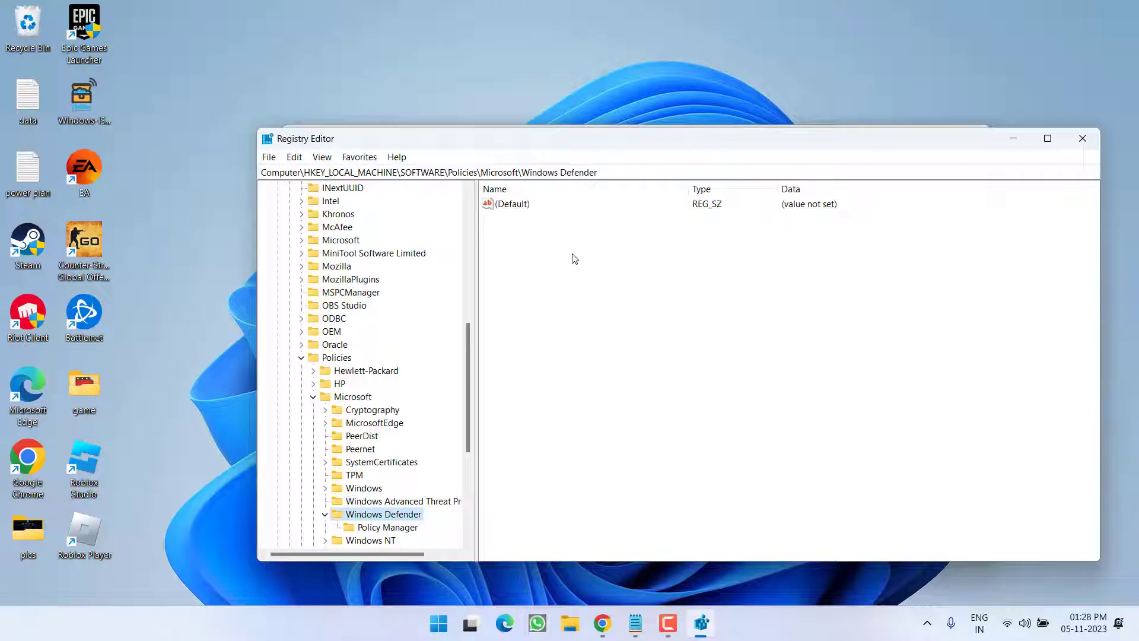
right_click(538, 251)
mouse_move(579, 255)
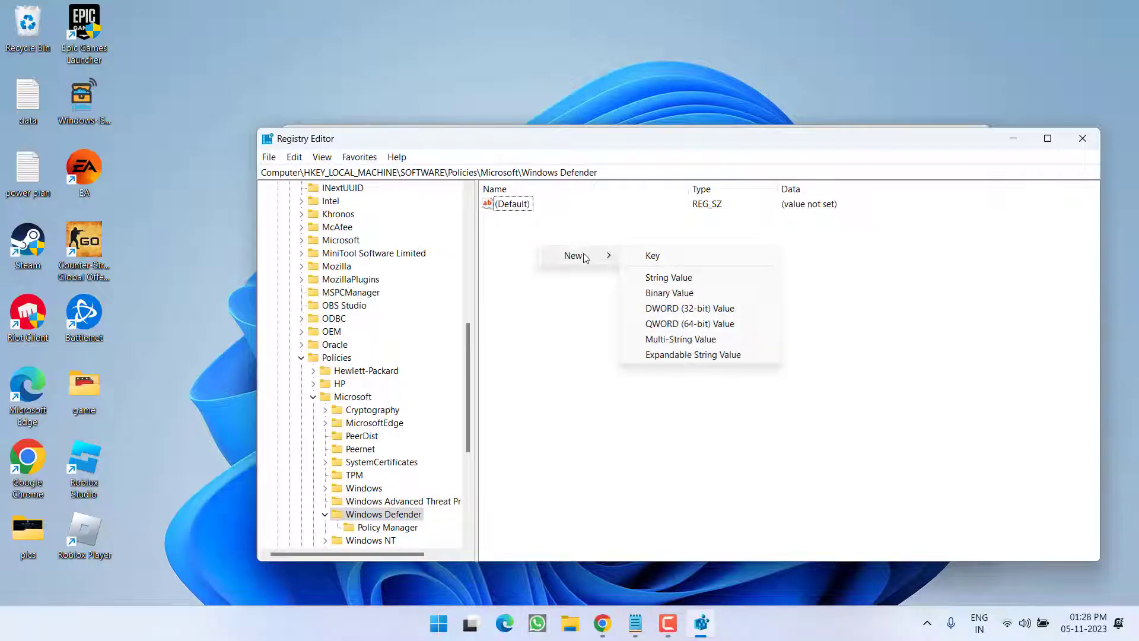
Step: Add a DWORD (32-bit) value named disableantispyware, left at 0
click(704, 311)
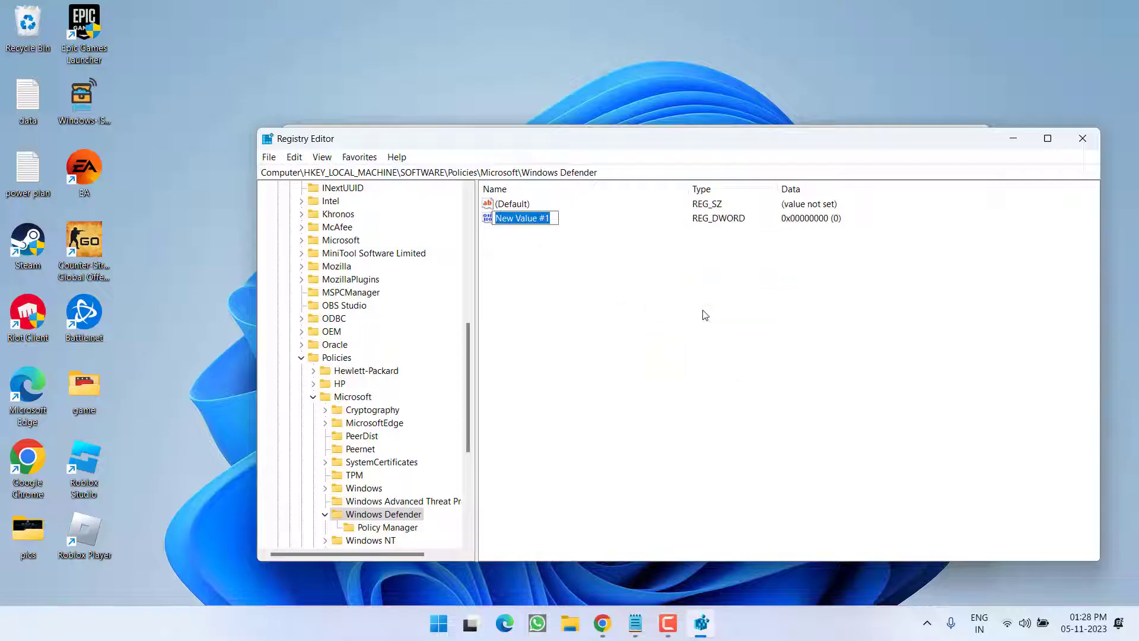
text(disableantis)
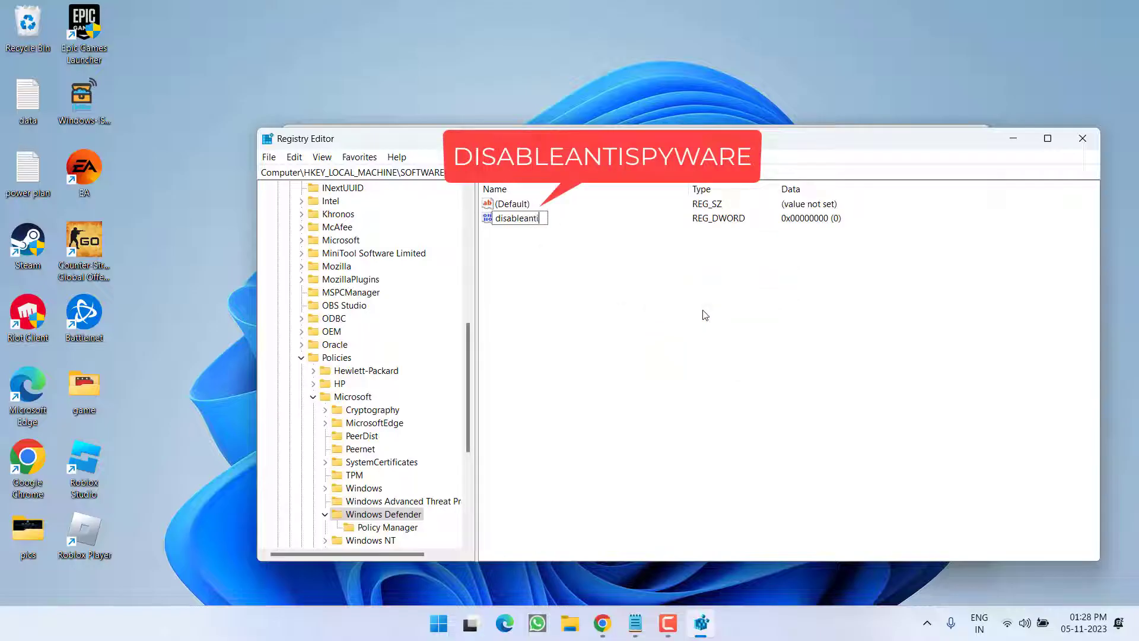
text(pyware)
key(Return)
key(Return)
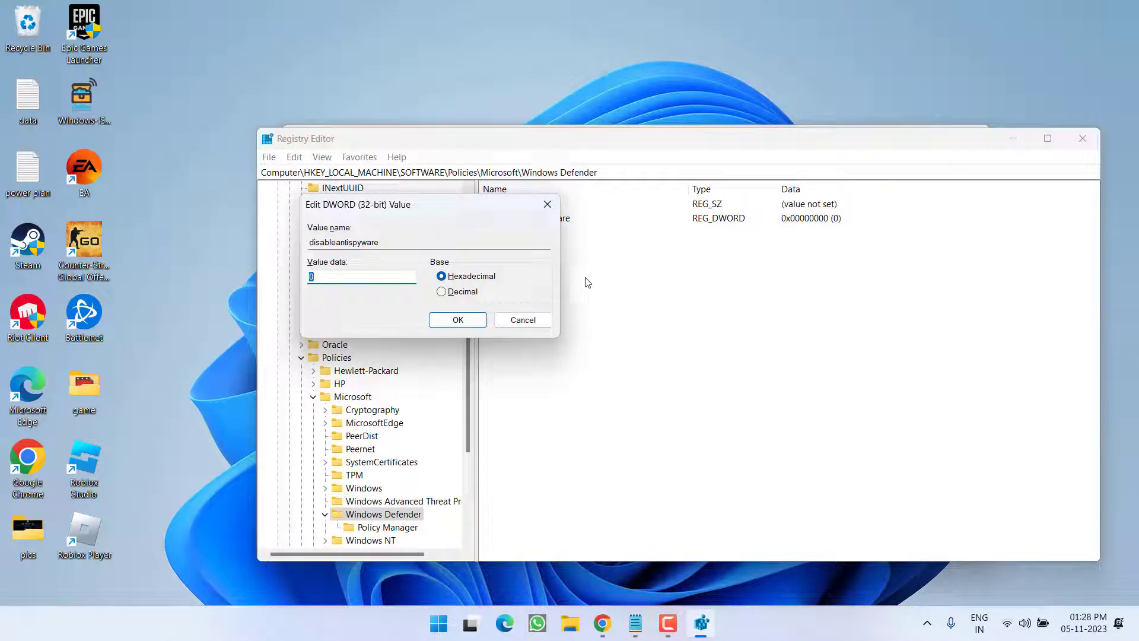
click(470, 322)
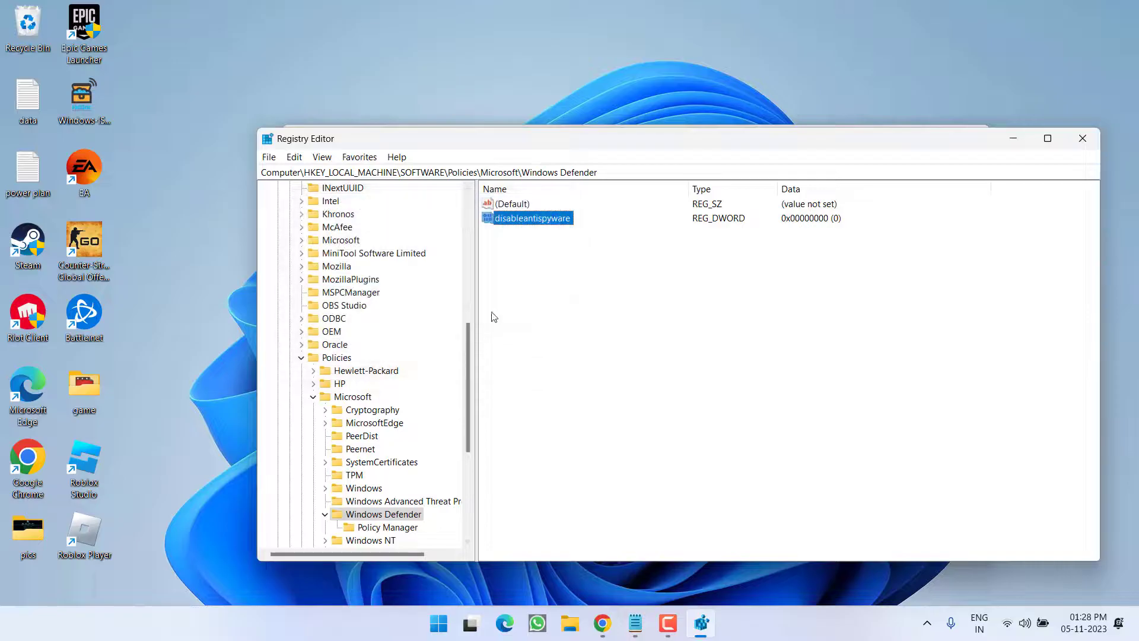
Step: Add a DWORD (32-bit) value named disablerealtimemonitoring, left at 0
right_click(531, 256)
mouse_move(567, 260)
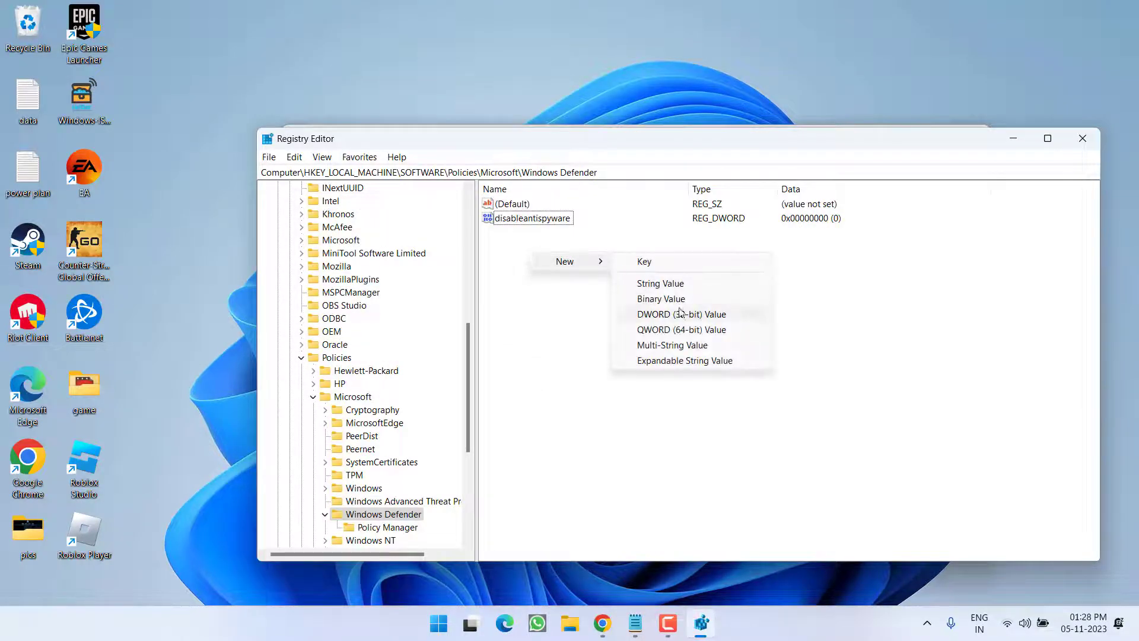
click(699, 318)
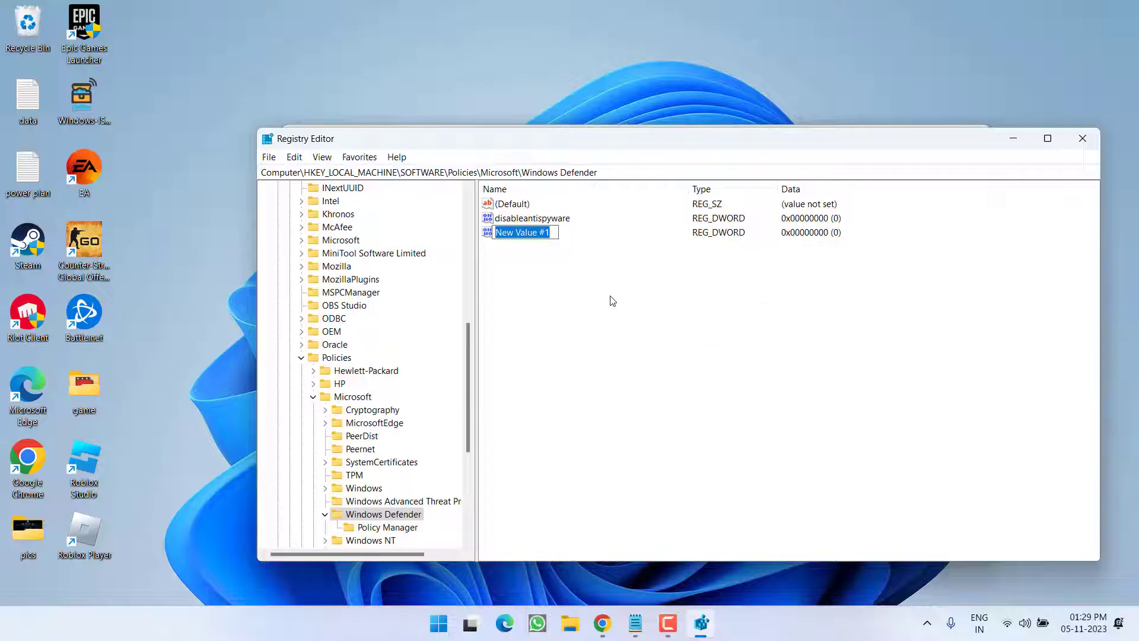
text(d)
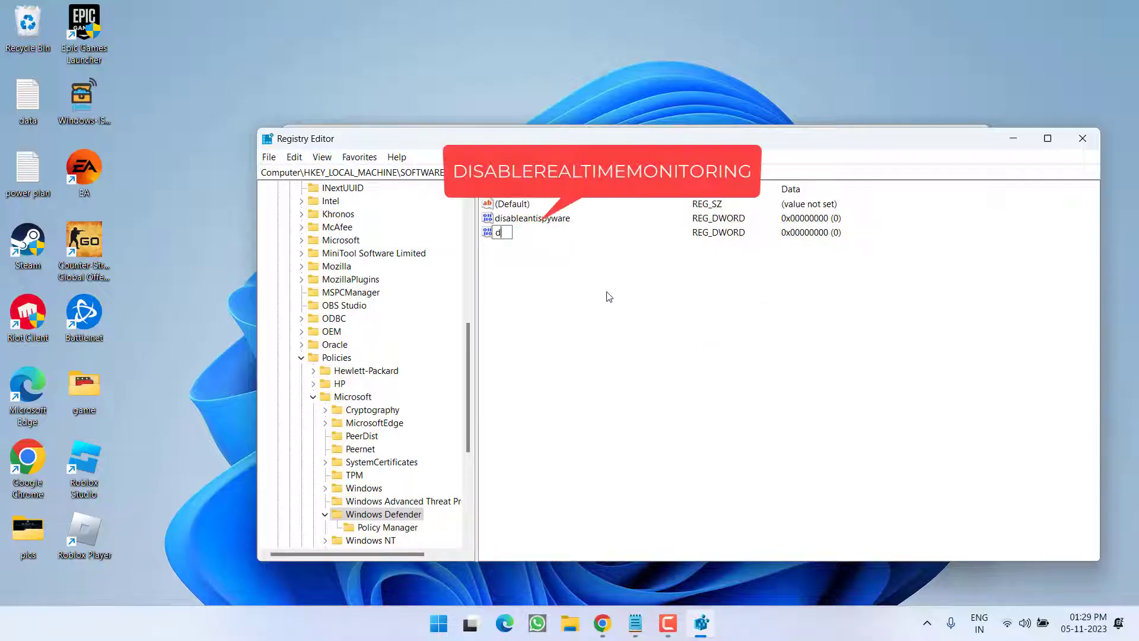
text(isablerealti)
text(memonitori)
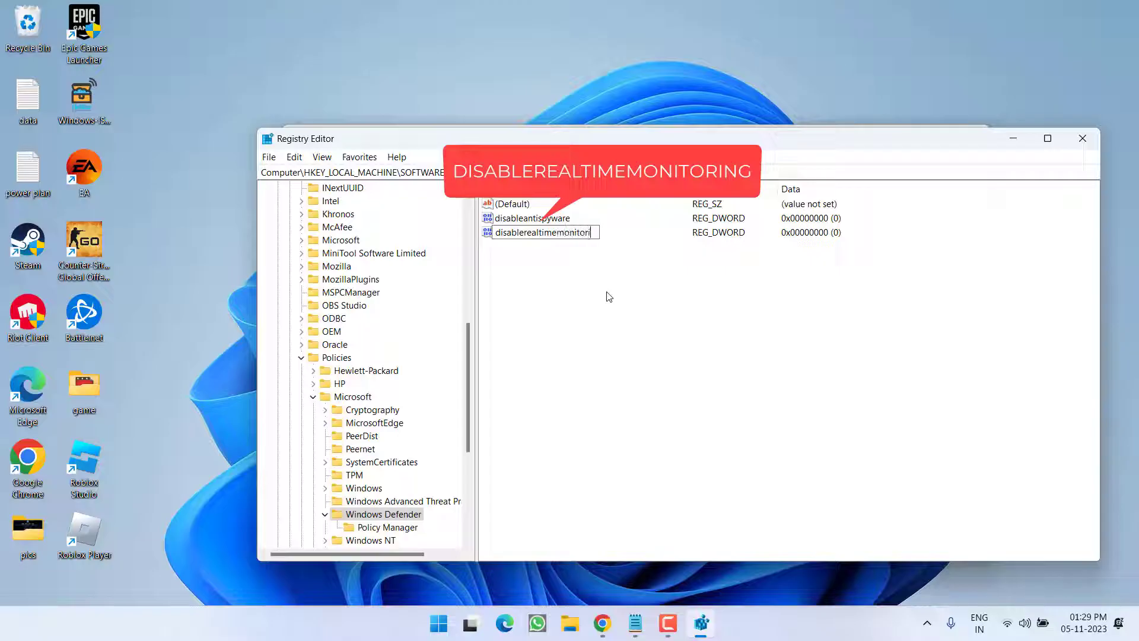
text(ng)
key(Return)
key(Return)
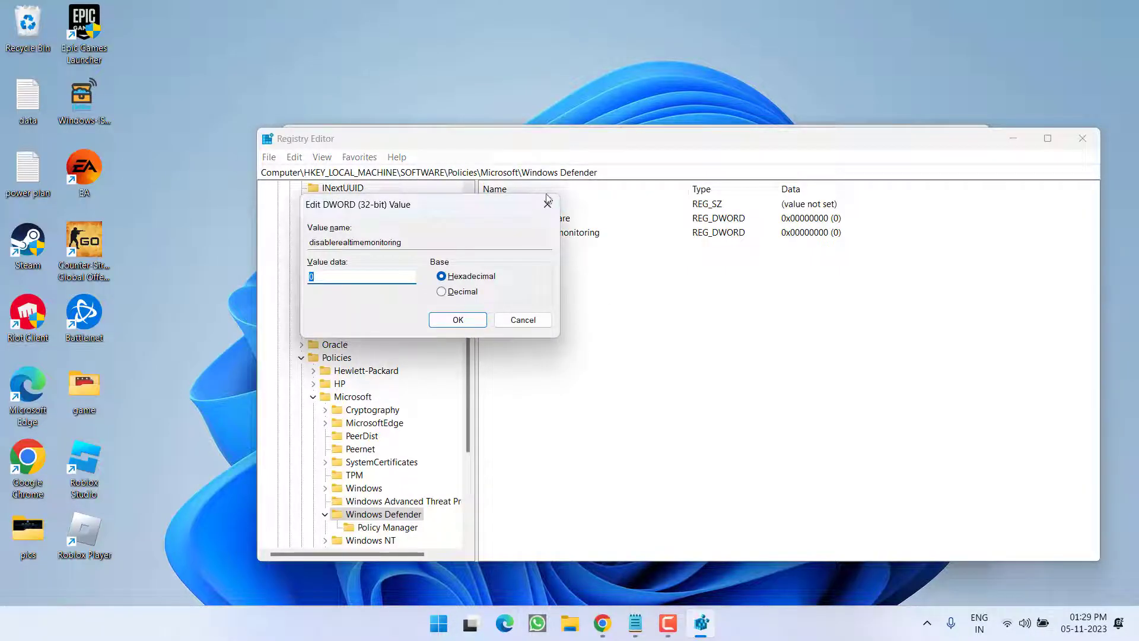
click(335, 275)
click(457, 320)
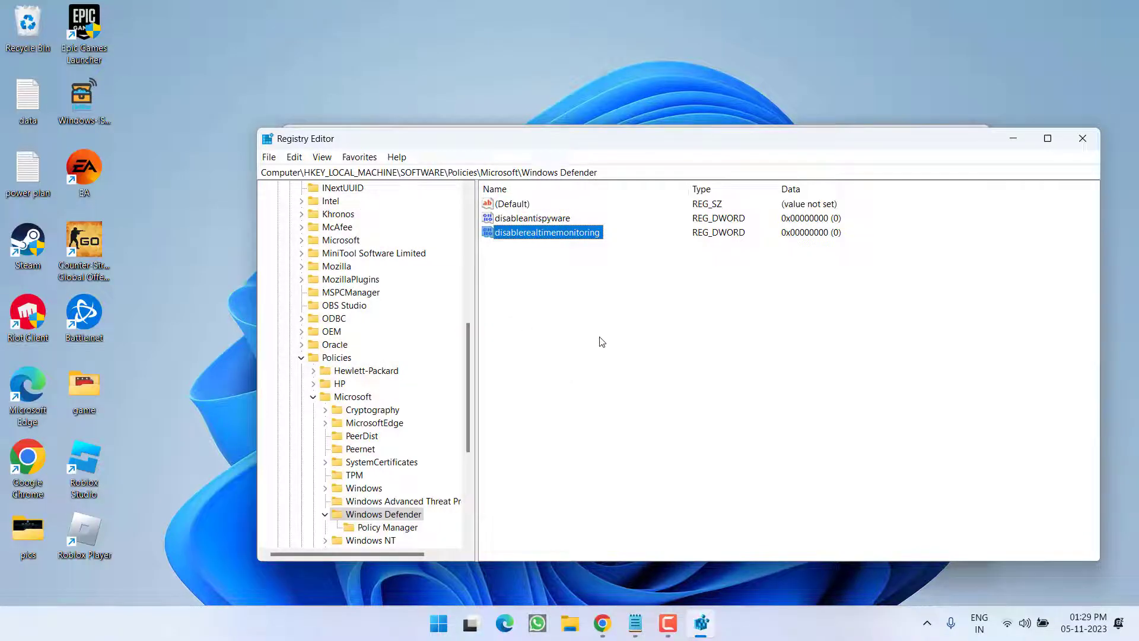
Step: Create DWORD 'Allow UserUI' with data 1 under Policy Manager, then minimize Registry Editor
click(403, 530)
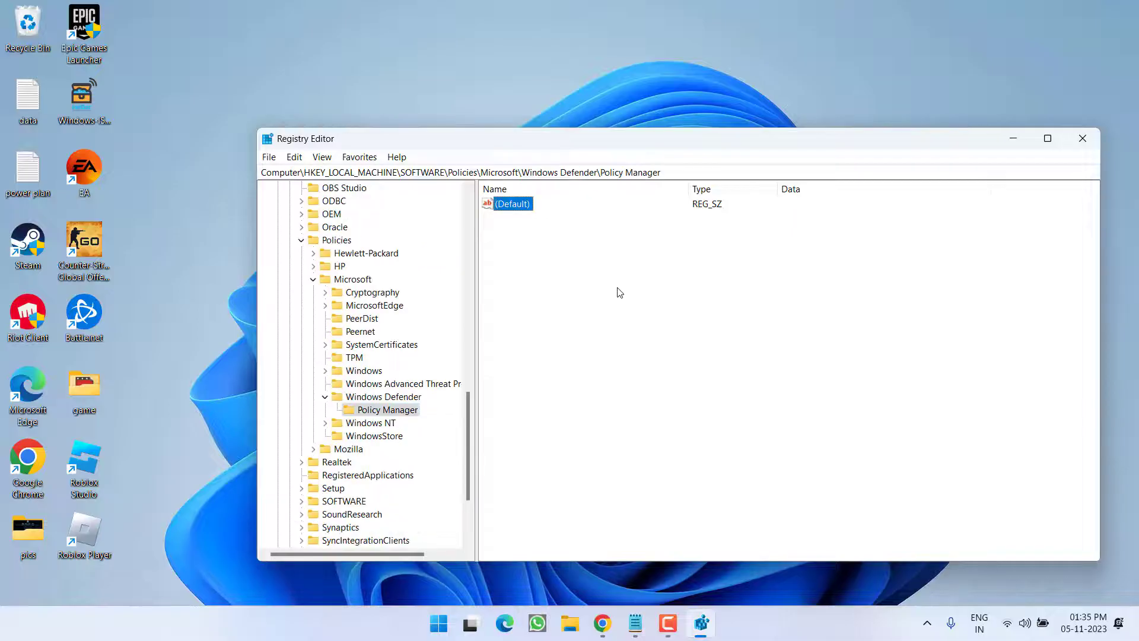
right_click(564, 261)
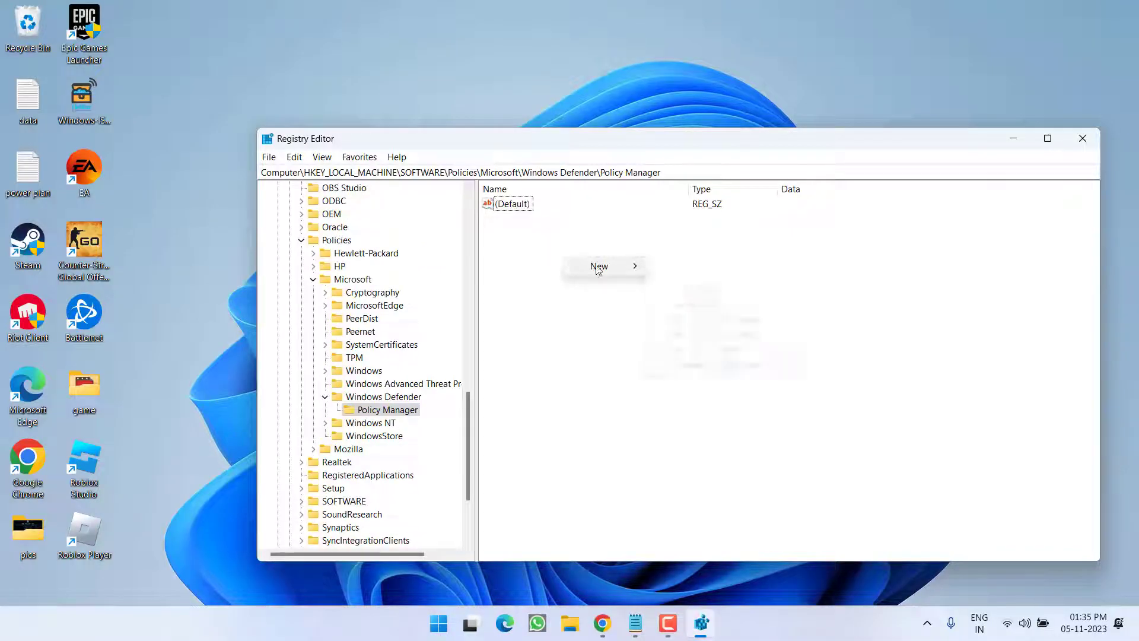
mouse_move(600, 266)
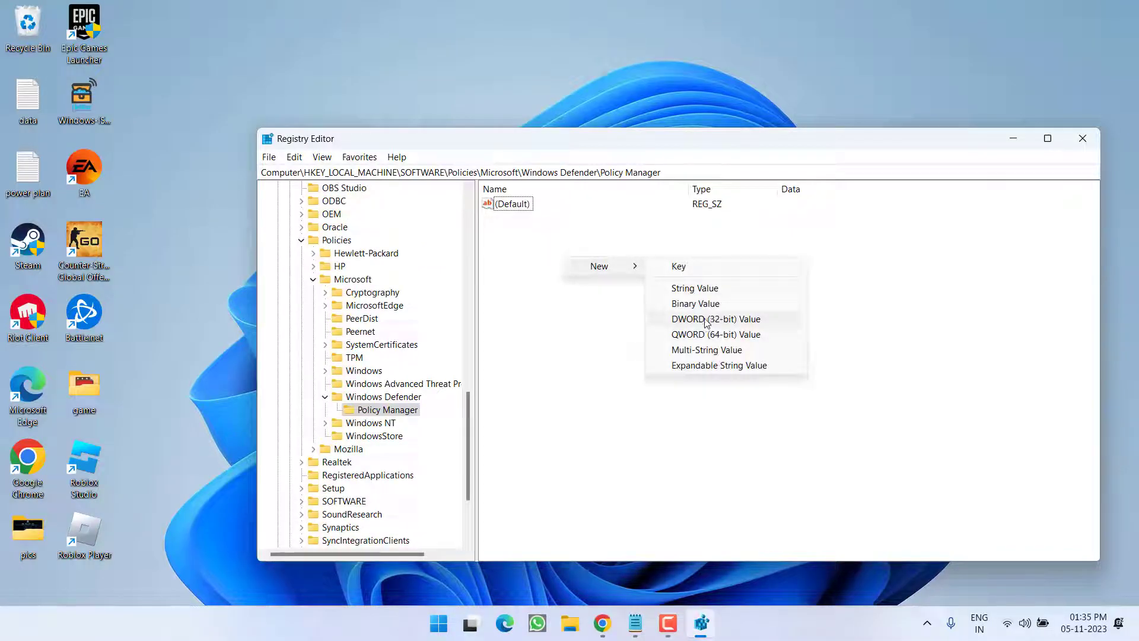
click(722, 321)
key(BackSpace)
text(A)
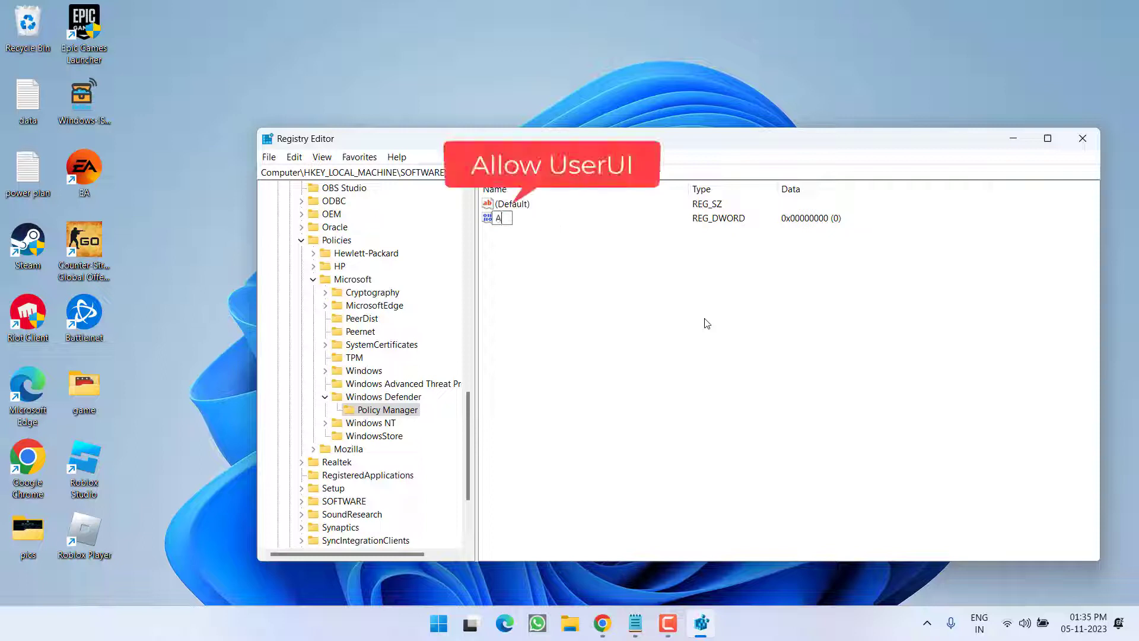
text(llow Use)
text(rUI)
key(Return)
key(Return)
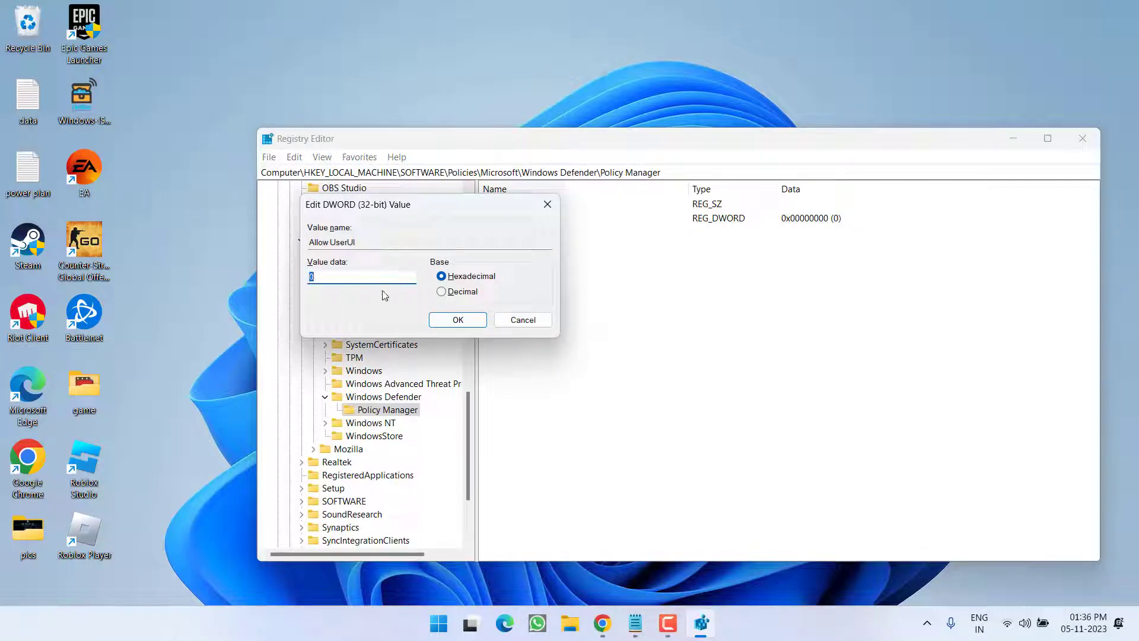
text(1)
click(458, 320)
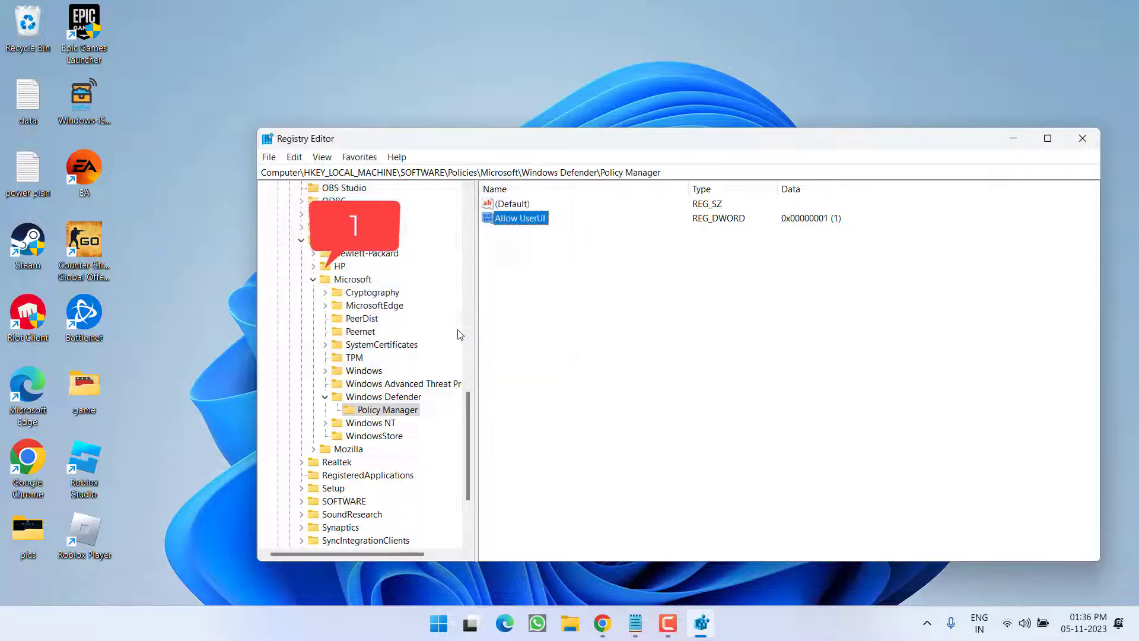
click(1012, 140)
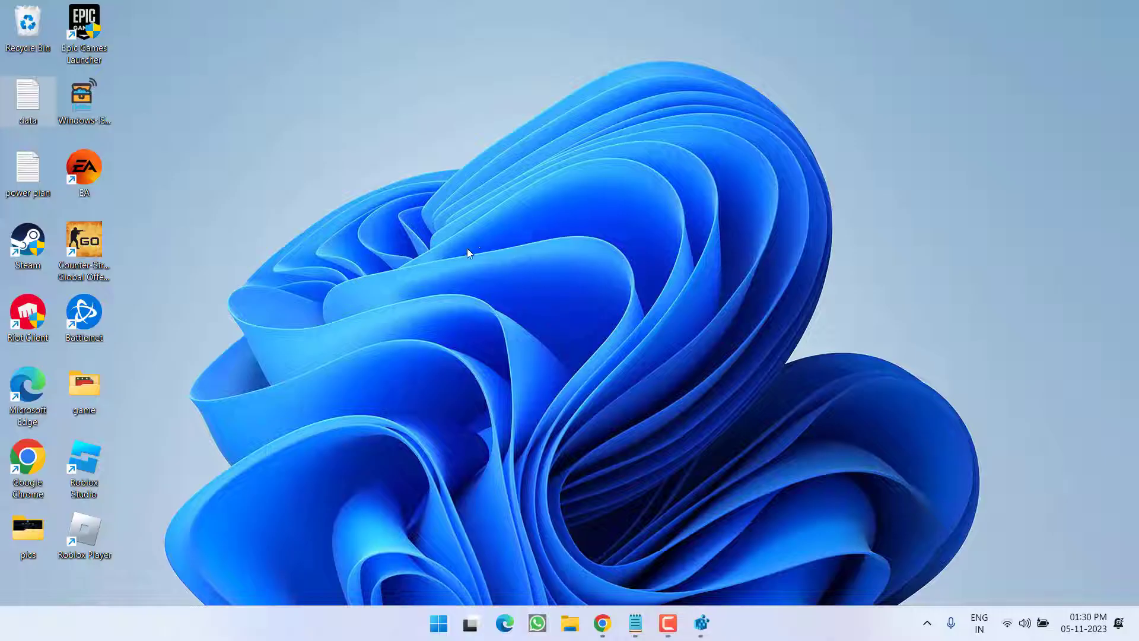
Step: Start PowerShell as administrator and copy the Microsoft.SecHealthUI reset command from the notes
click(436, 620)
text(powe)
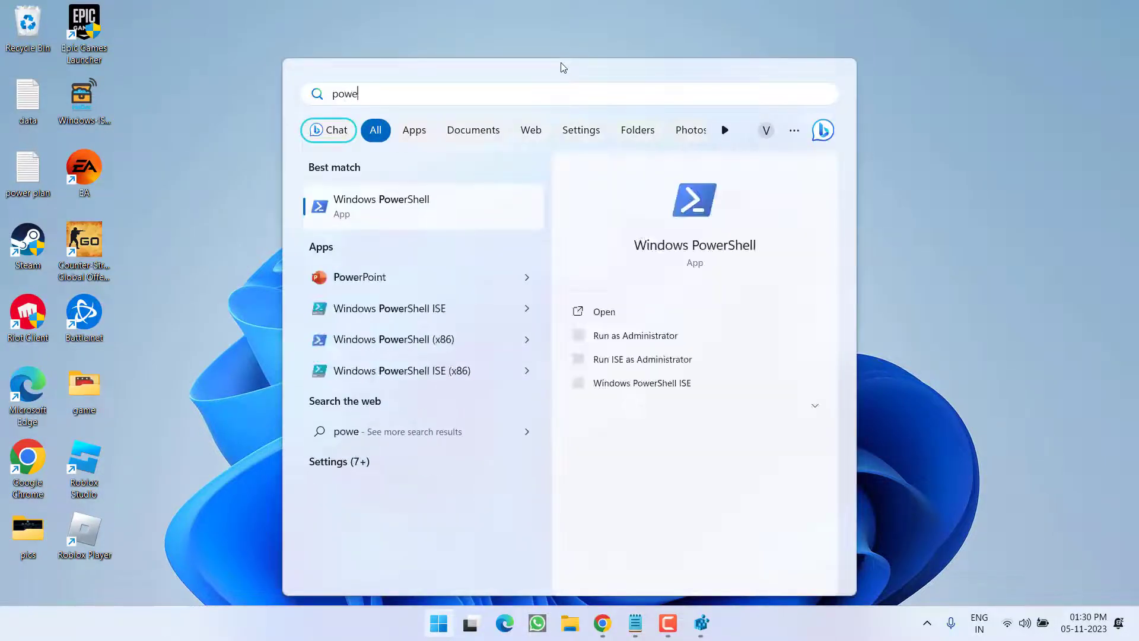
text(r)
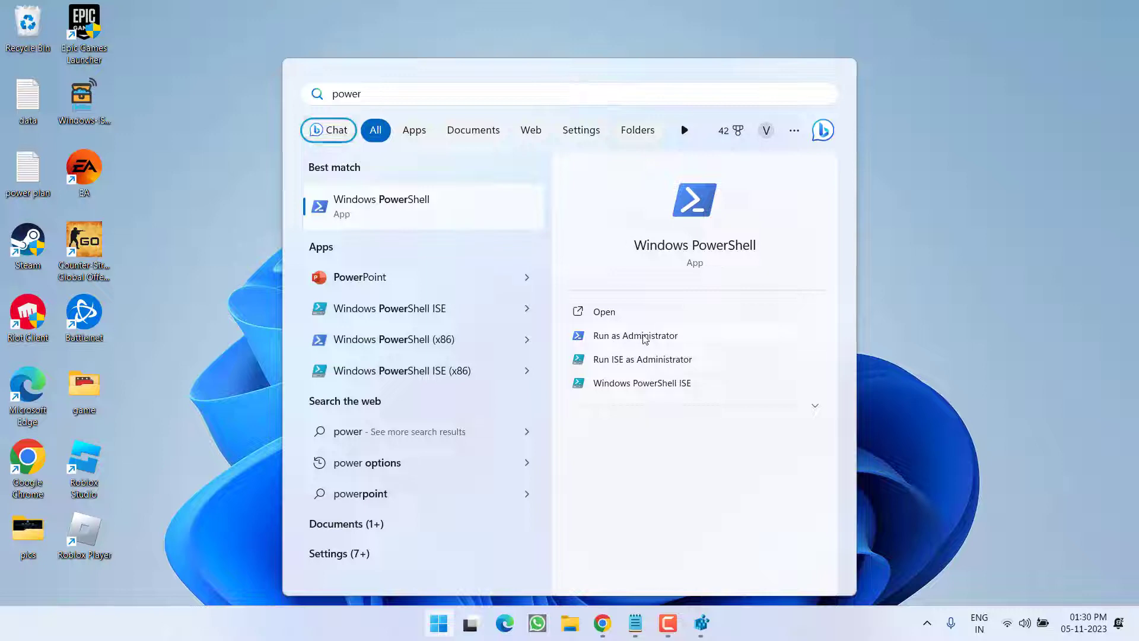
click(647, 337)
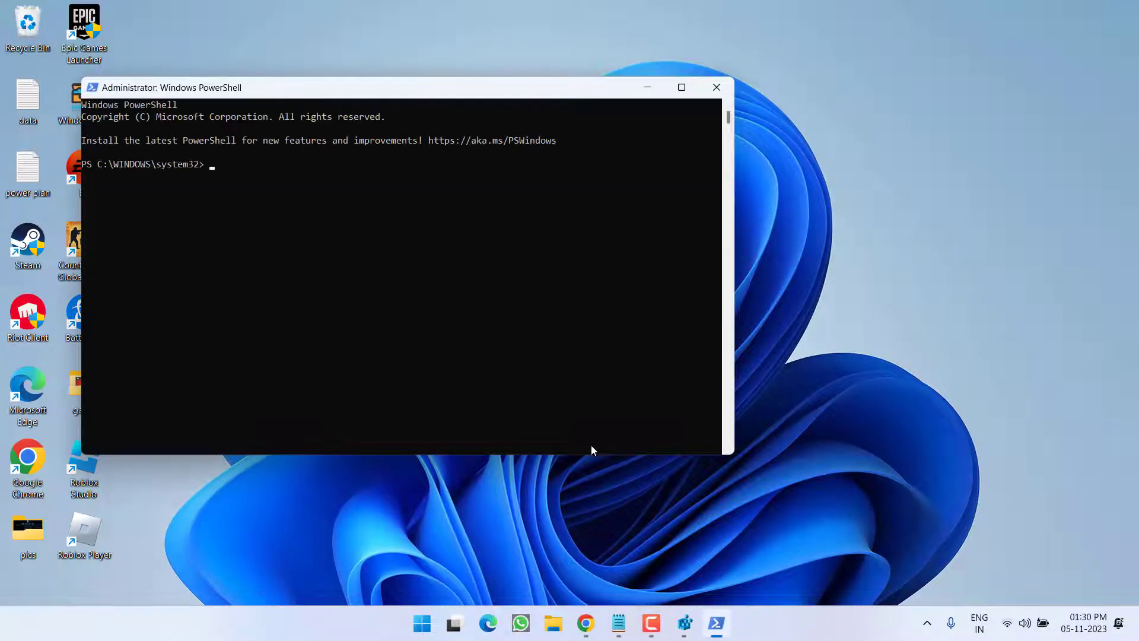
click(619, 624)
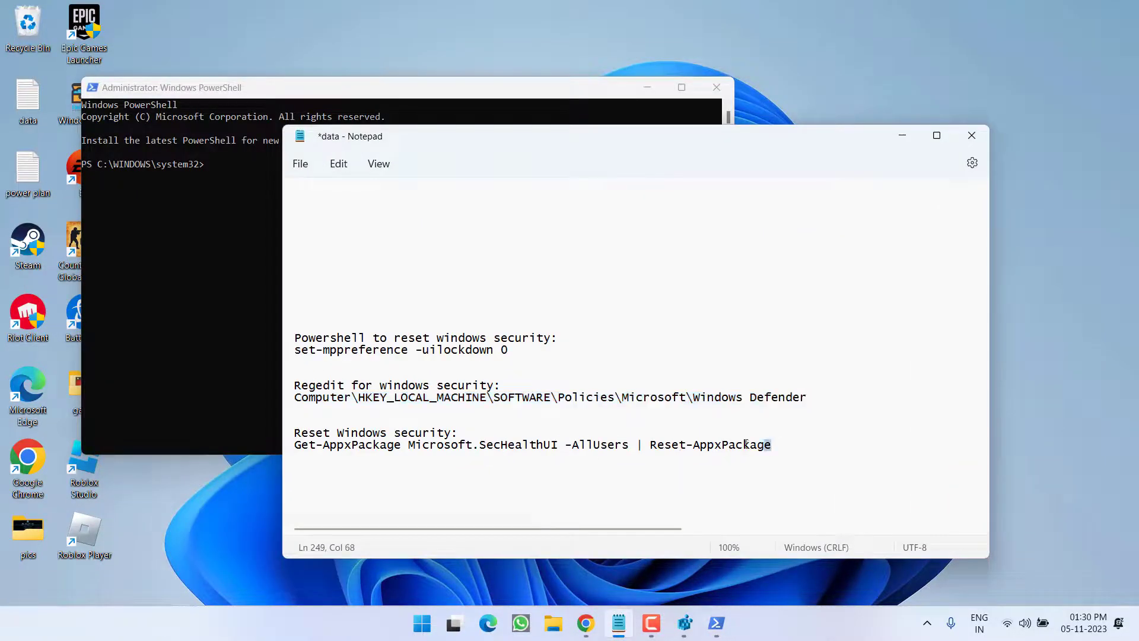
mouse_move(771, 444)
mouse_down()
mouse_move(338, 433)
mouse_move(301, 433)
mouse_move(294, 444)
mouse_up()
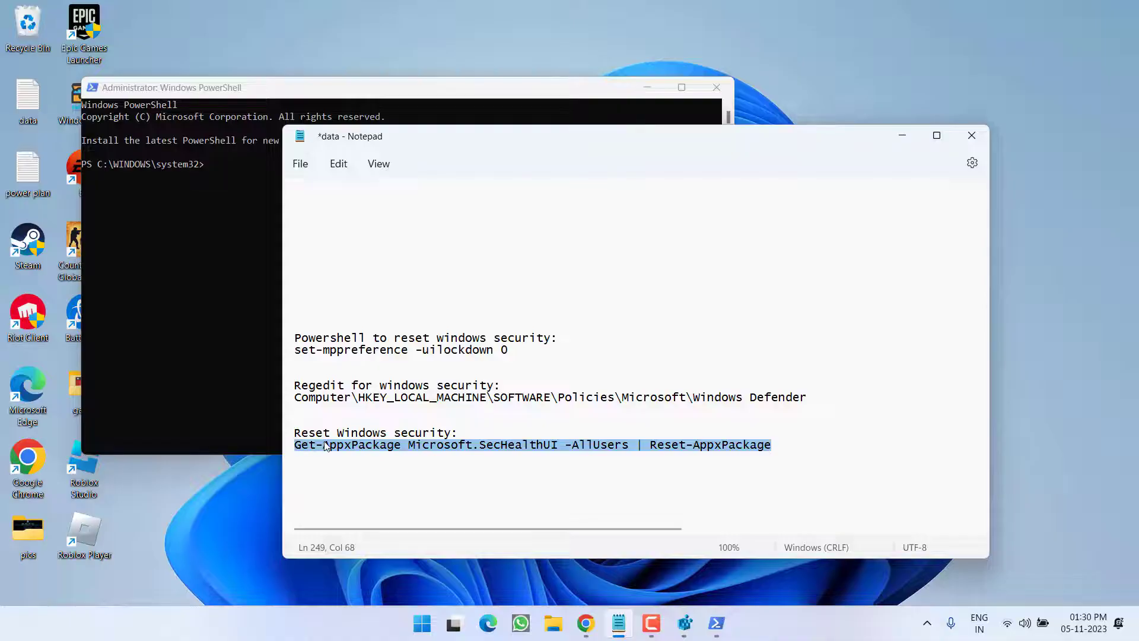
right_click(324, 443)
click(374, 222)
Step: Paste the Get-AppxPackage reset command at the PowerShell prompt
click(902, 135)
click(222, 187)
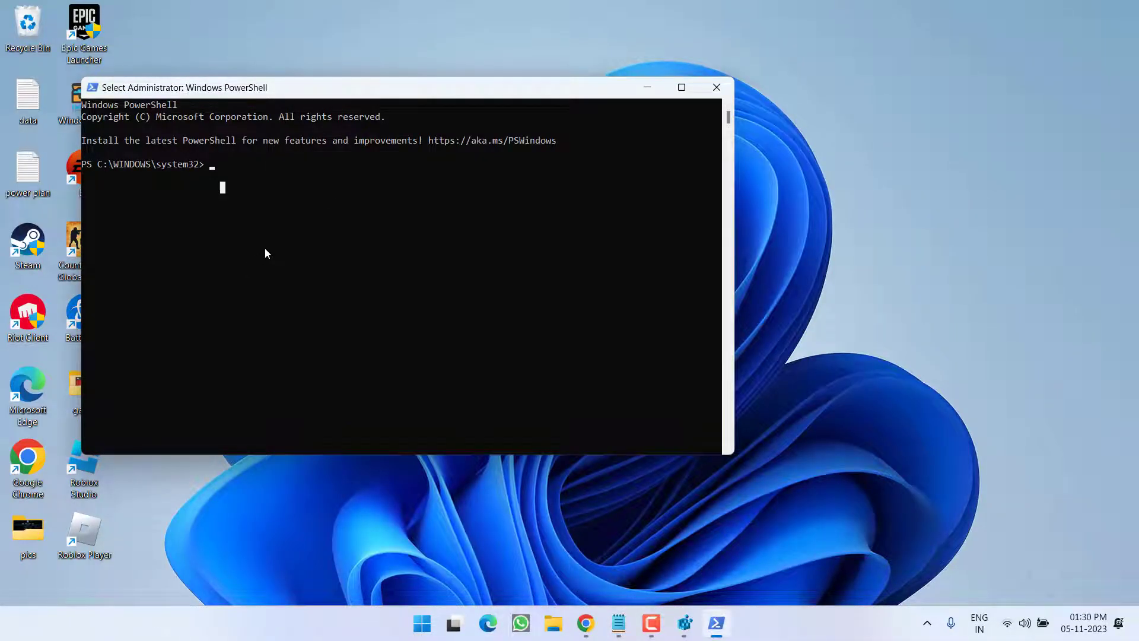
right_click(266, 253)
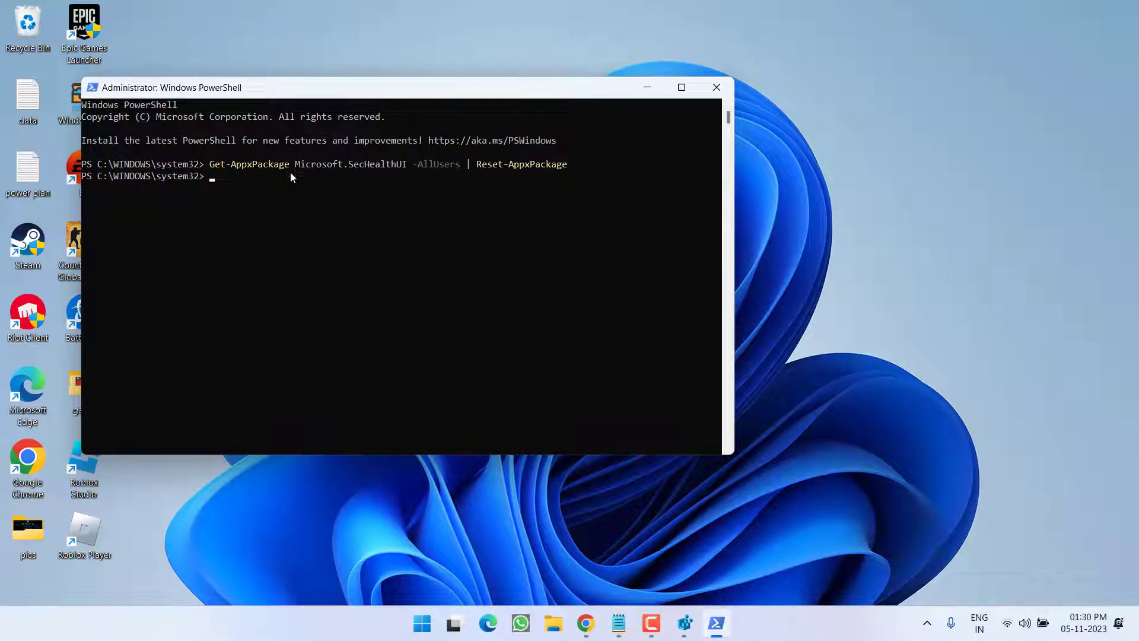
click(716, 87)
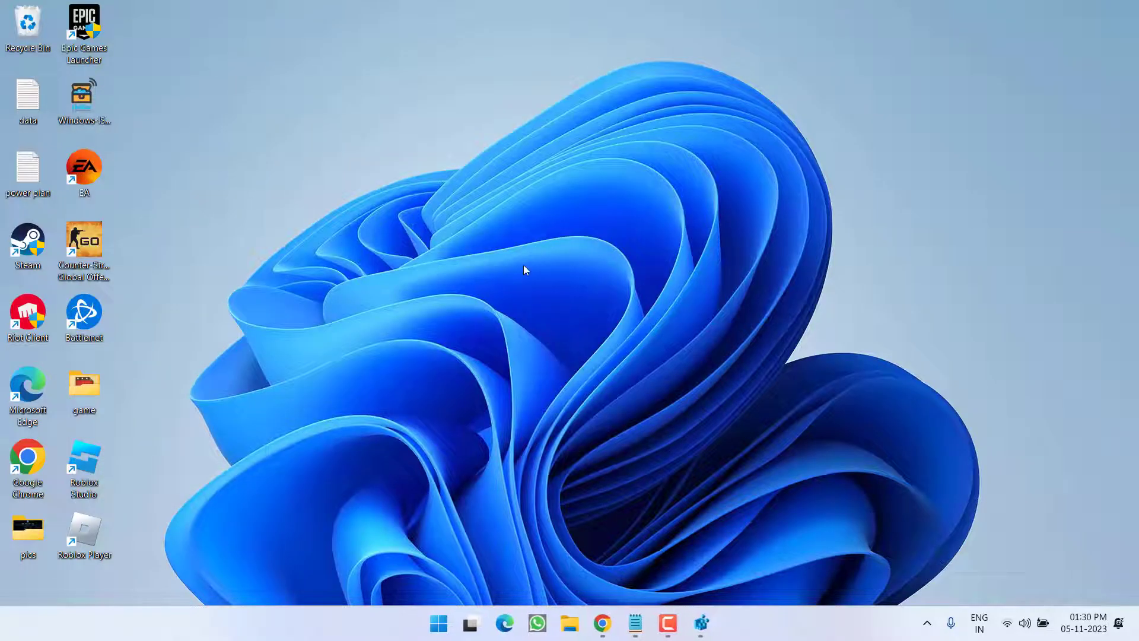